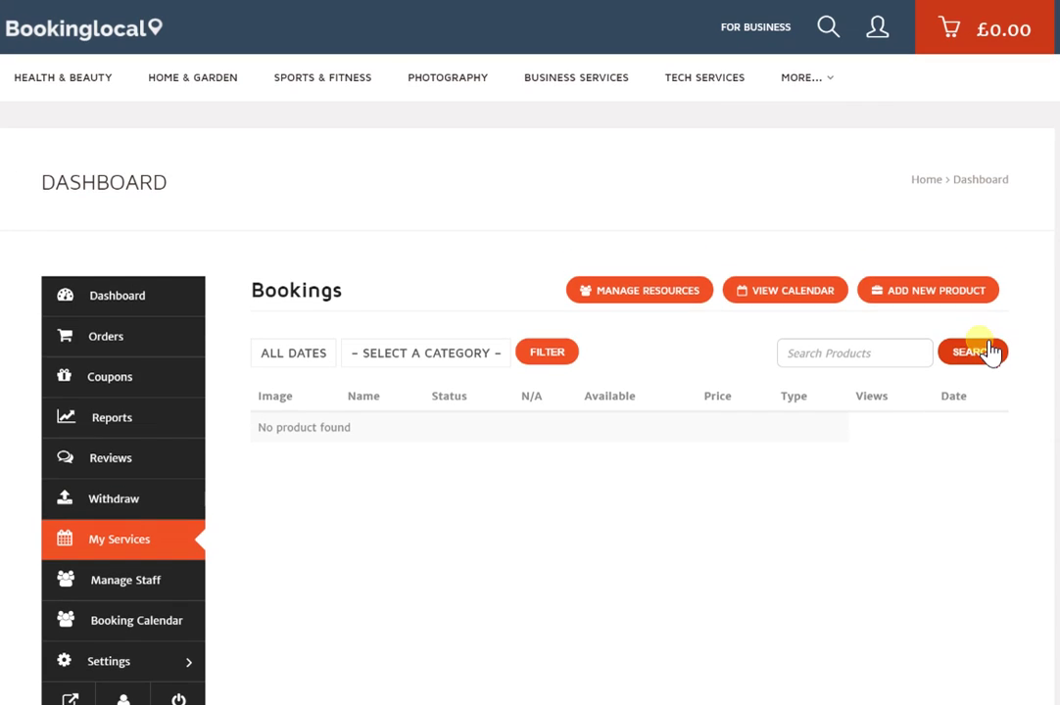
- Go to the My Services bookings list and start adding a new product
left_click(882, 34)
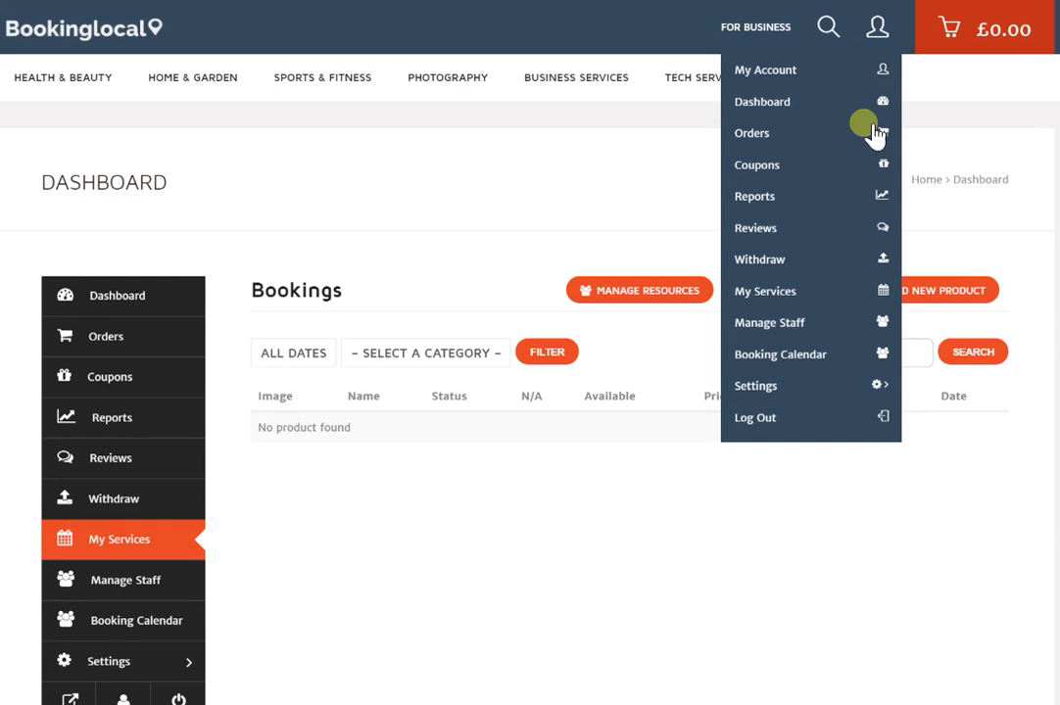
left_click(763, 297)
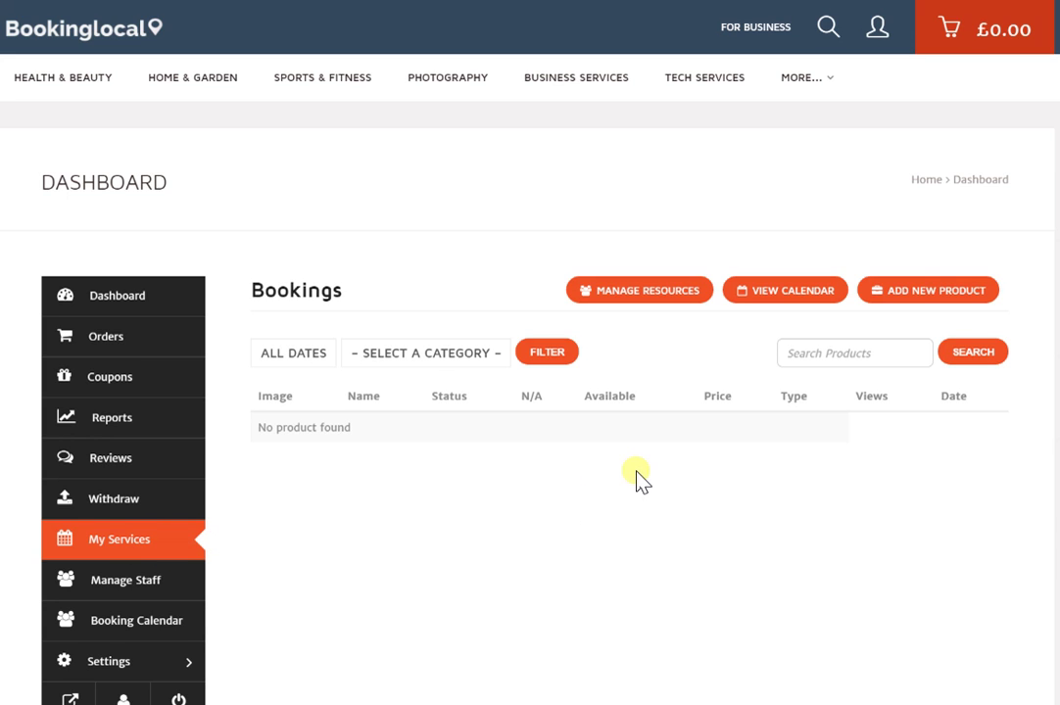
left_click(911, 292)
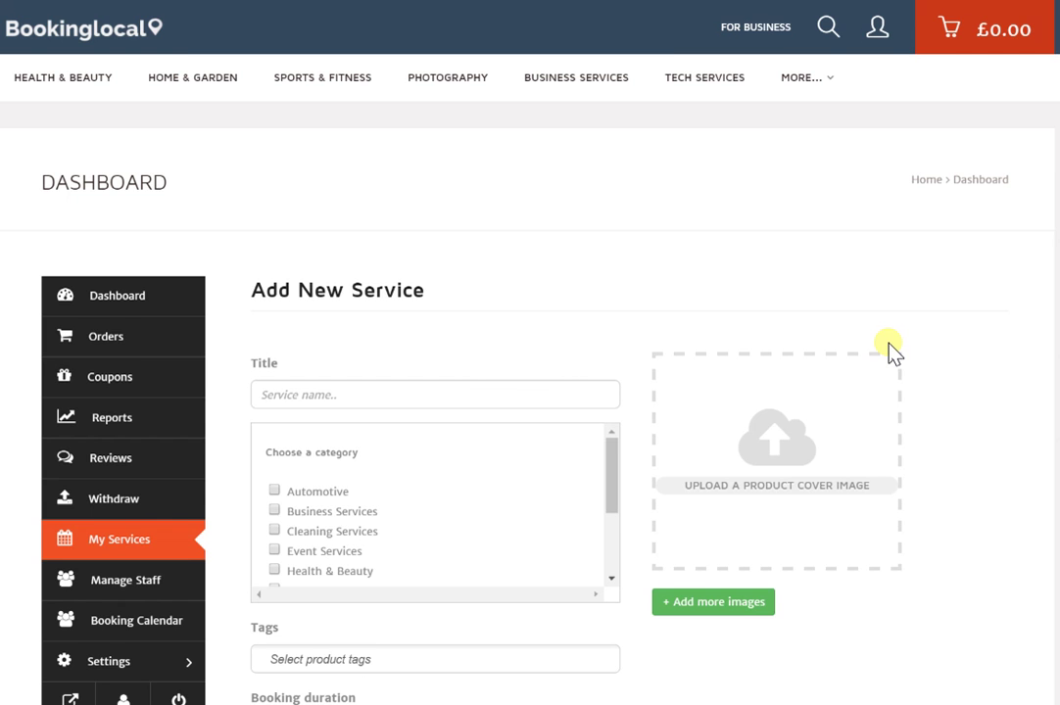
- Title the new service "Computer Repairs" and assign it to the Tech Services category
scroll(890, 351, "down", 1)
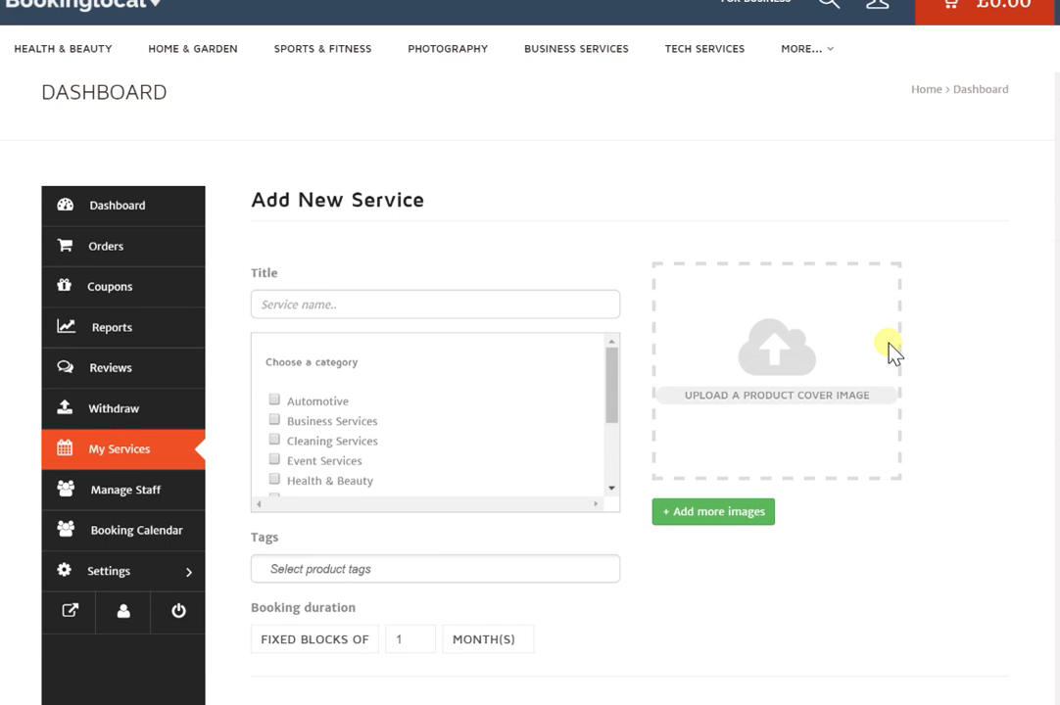
left_click(343, 305)
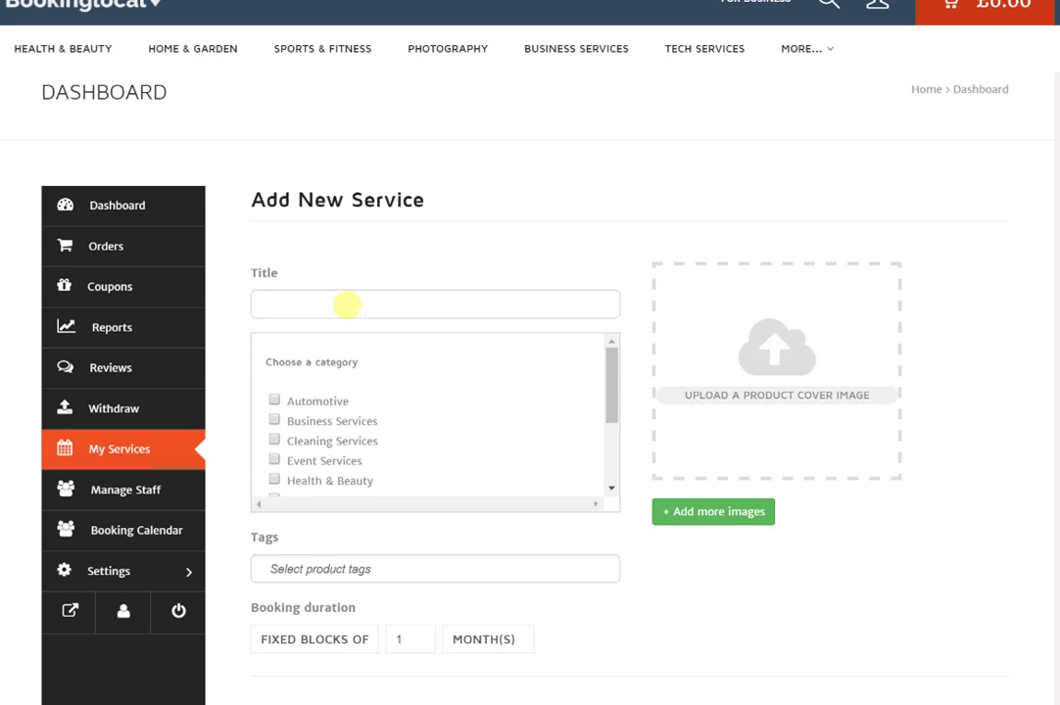
type("Computer Repairs")
left_click_drag(613, 355, 632, 456)
left_click(276, 477)
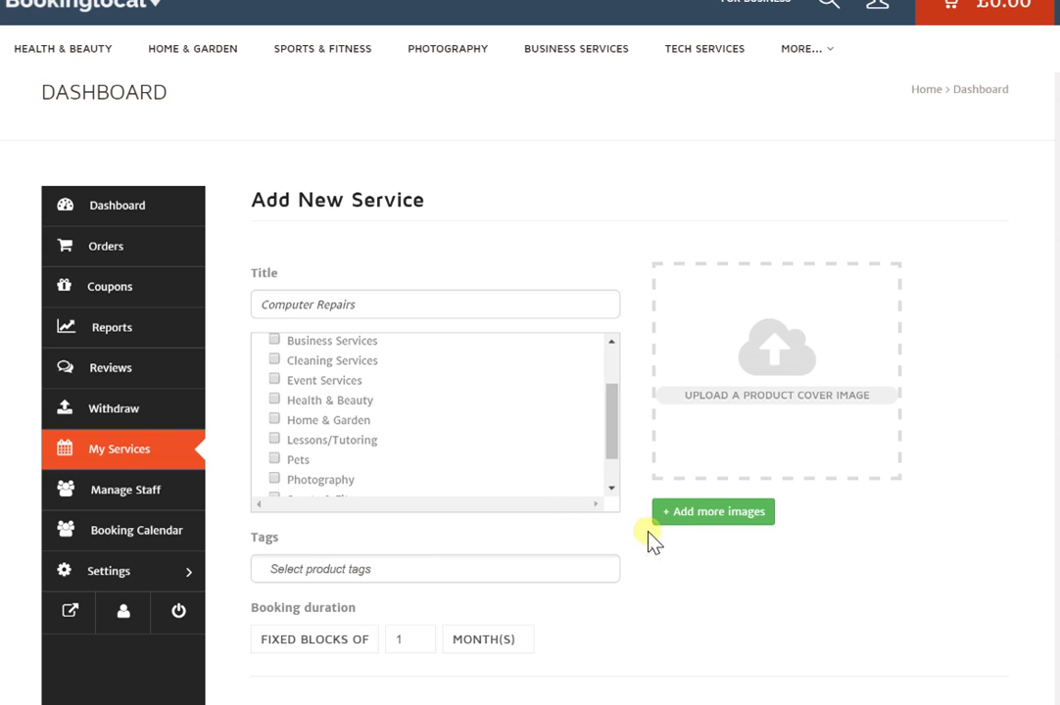
- Add the photo of the man beside an open computer tower to the service's additional images
left_click(688, 529)
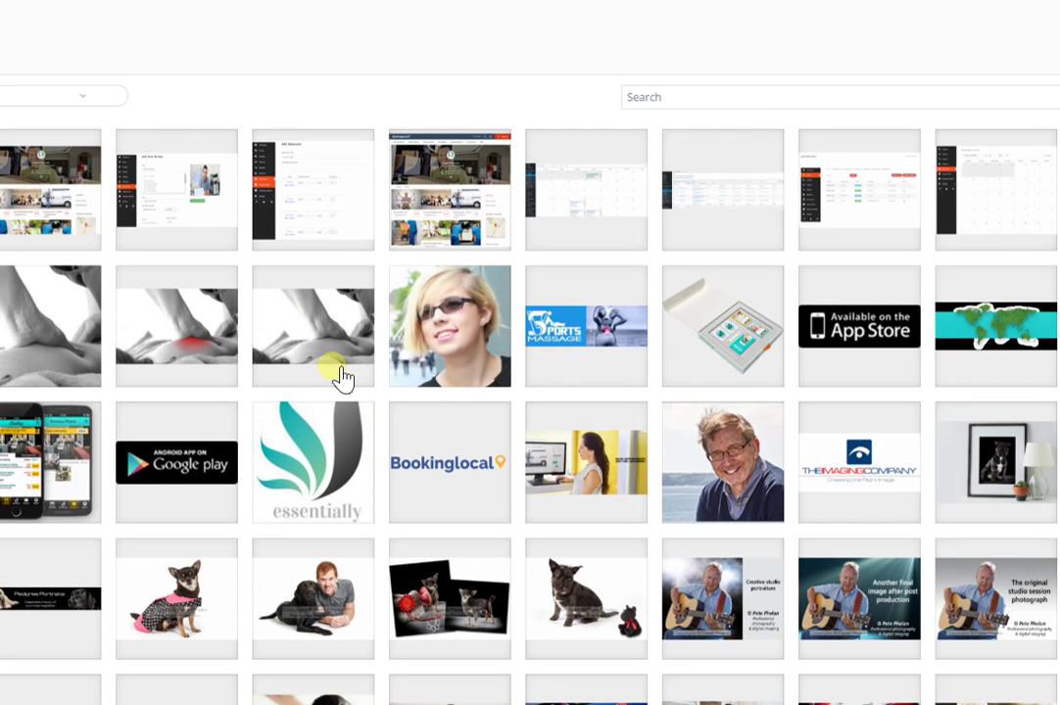
scroll(343, 374, "down", 5)
scroll(343, 374, "down", 5)
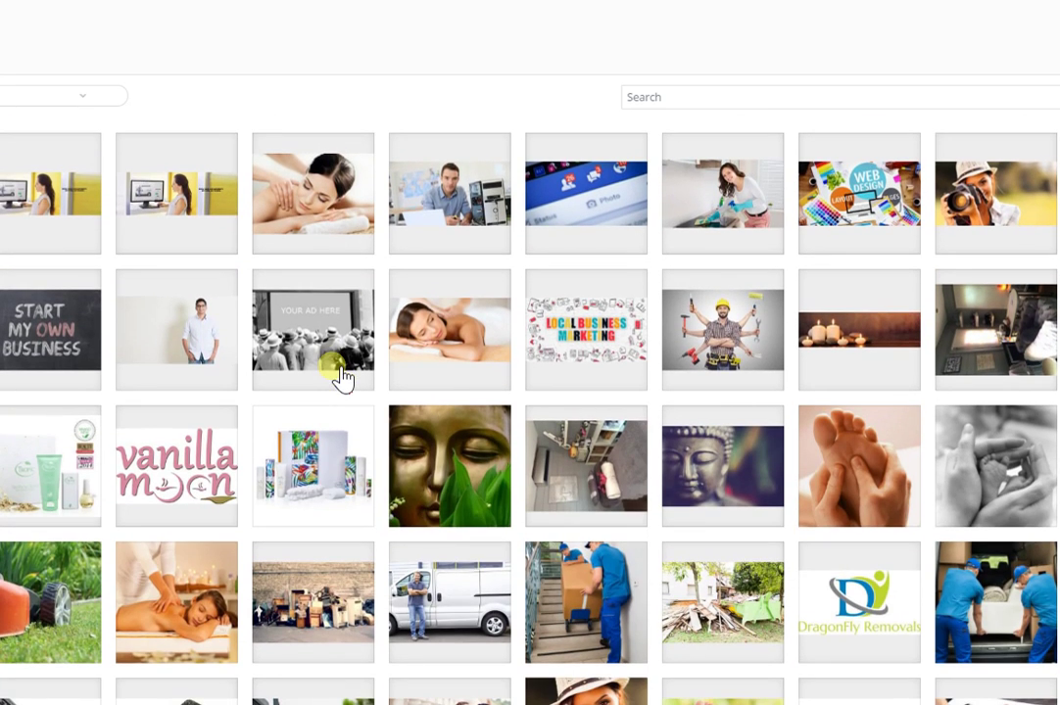
left_click(442, 235)
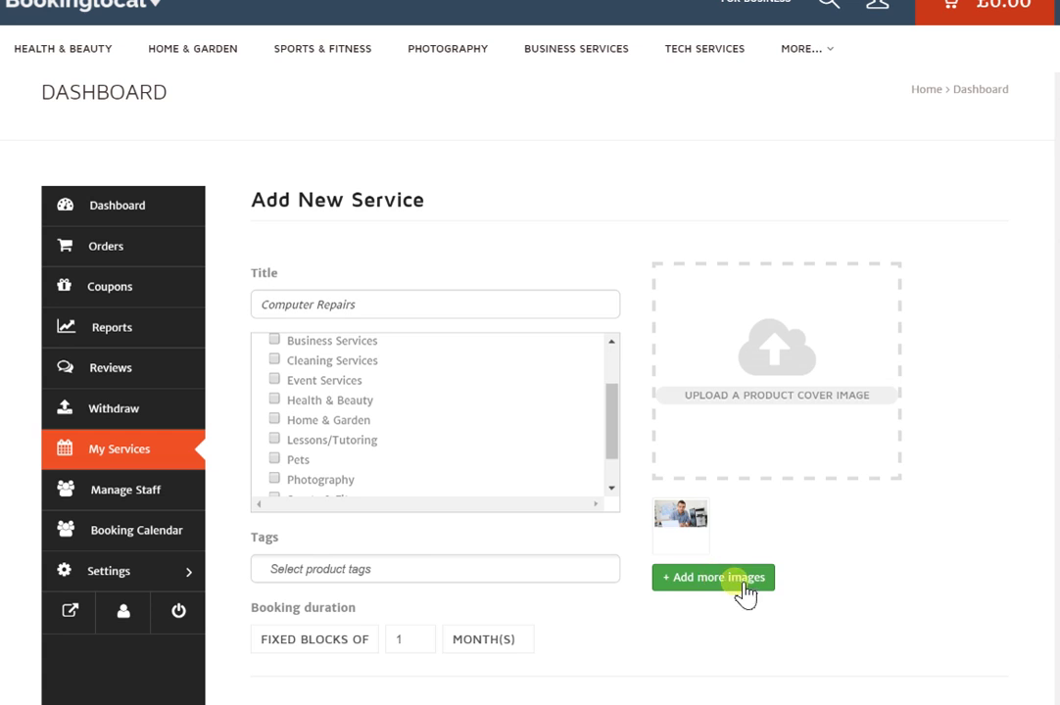
- Set the same photo of the man with the computer tower as the product cover image
mouse_move(688, 537)
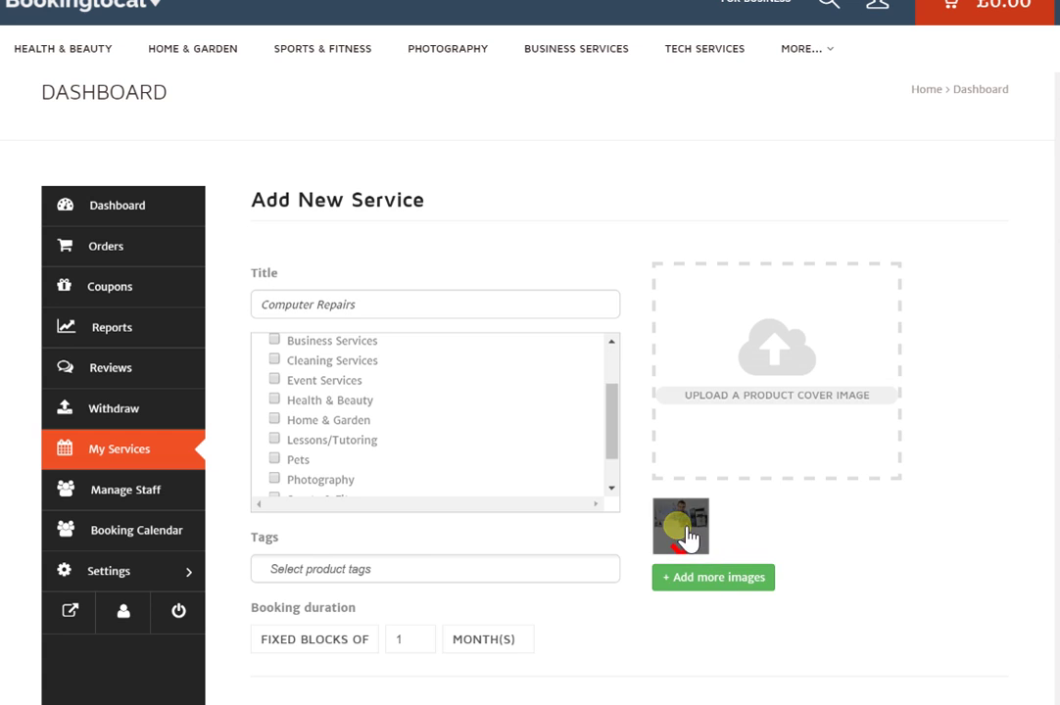
left_click(789, 404)
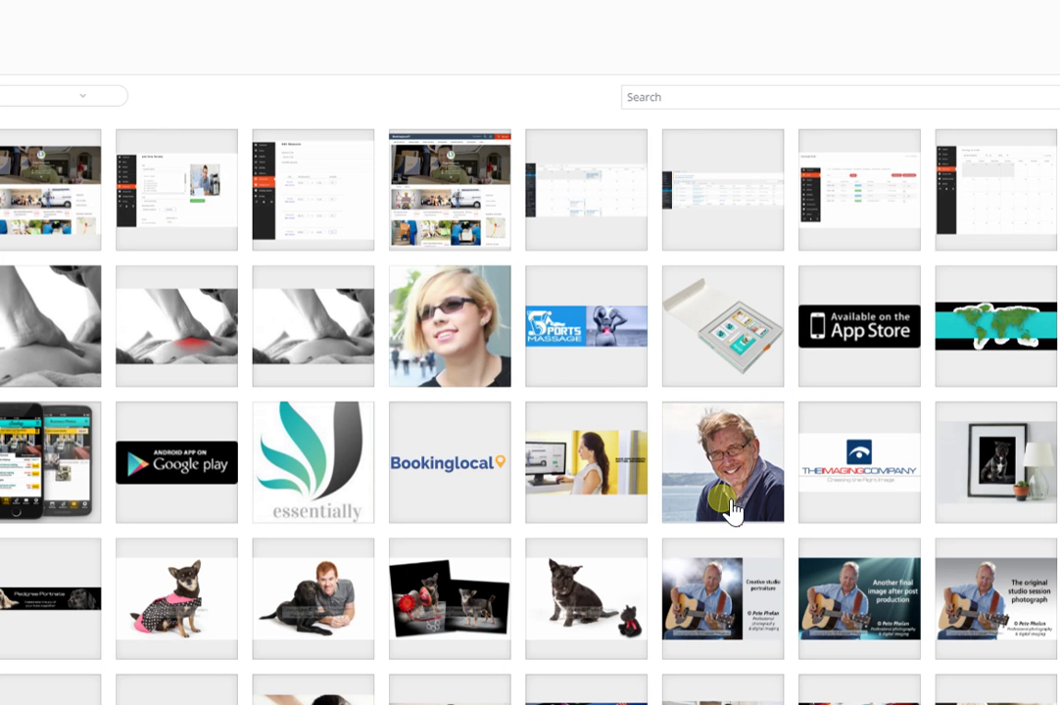
scroll(730, 507, "down", 5)
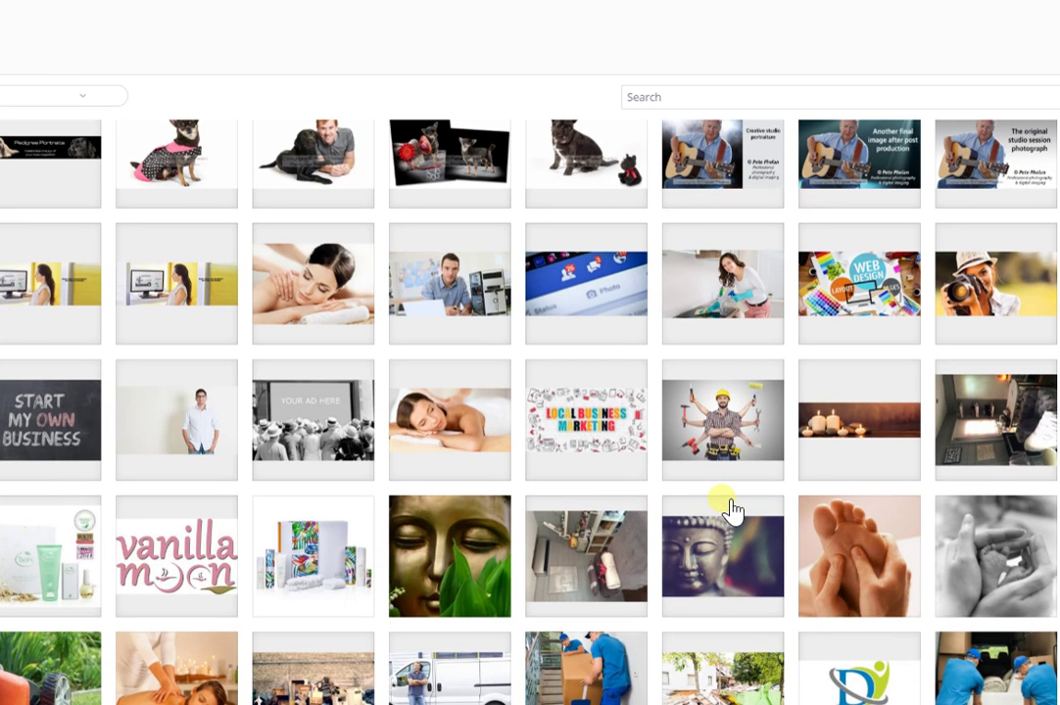
left_click(431, 259)
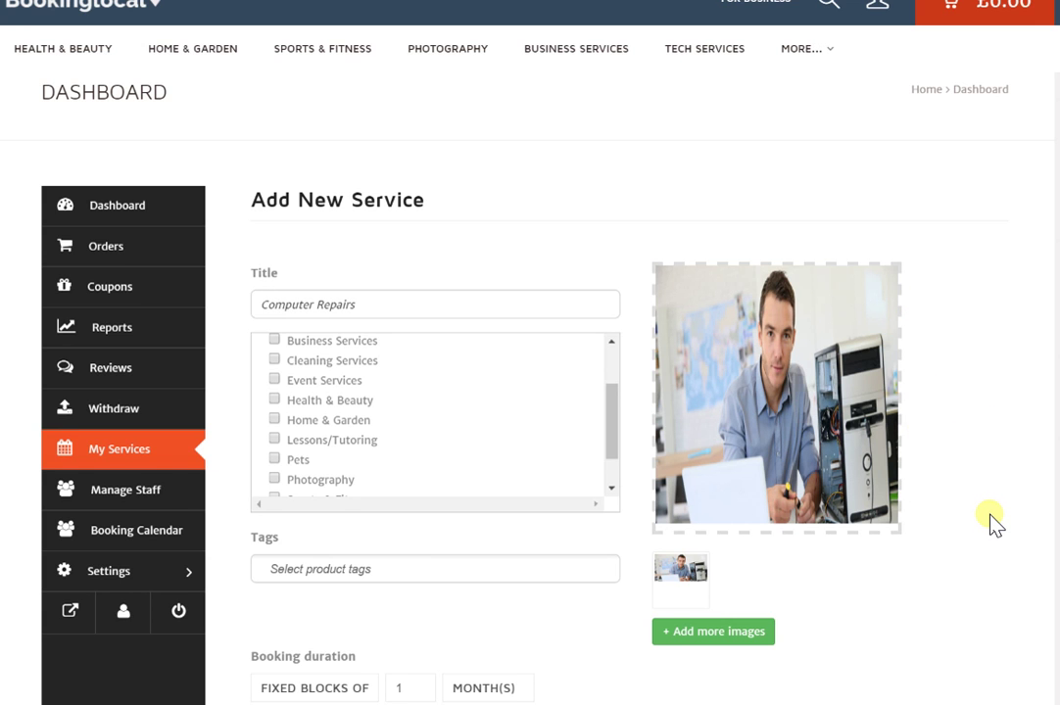
- Set the booking duration to fixed blocks of 2 hours
scroll(991, 522, "down", 3)
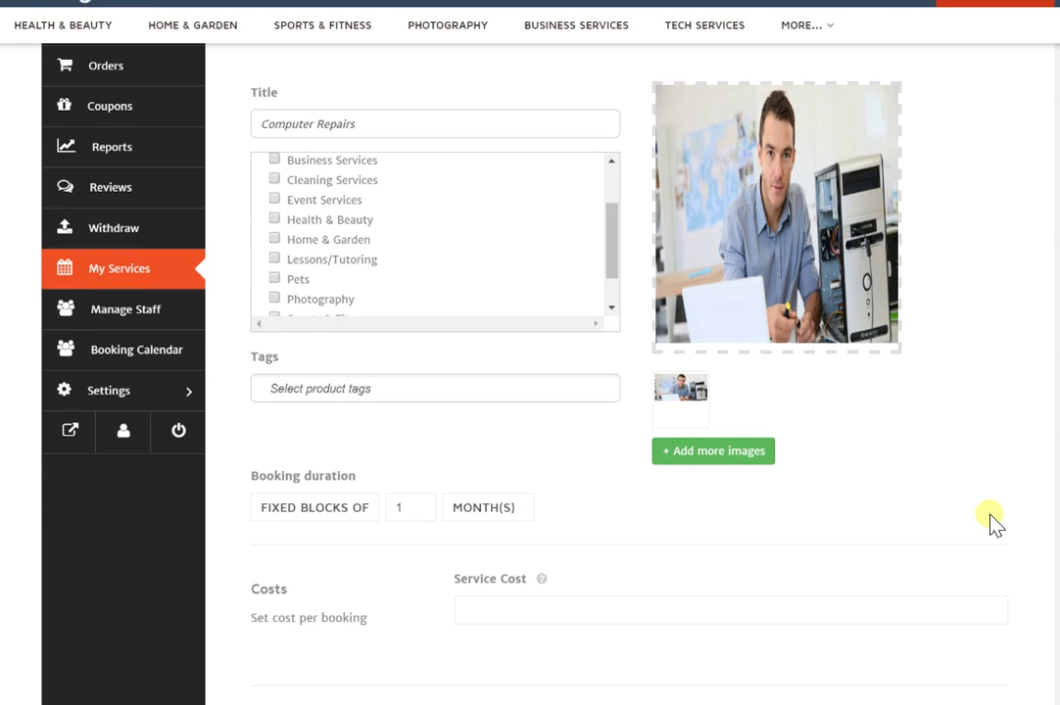
scroll(991, 522, "down", 2)
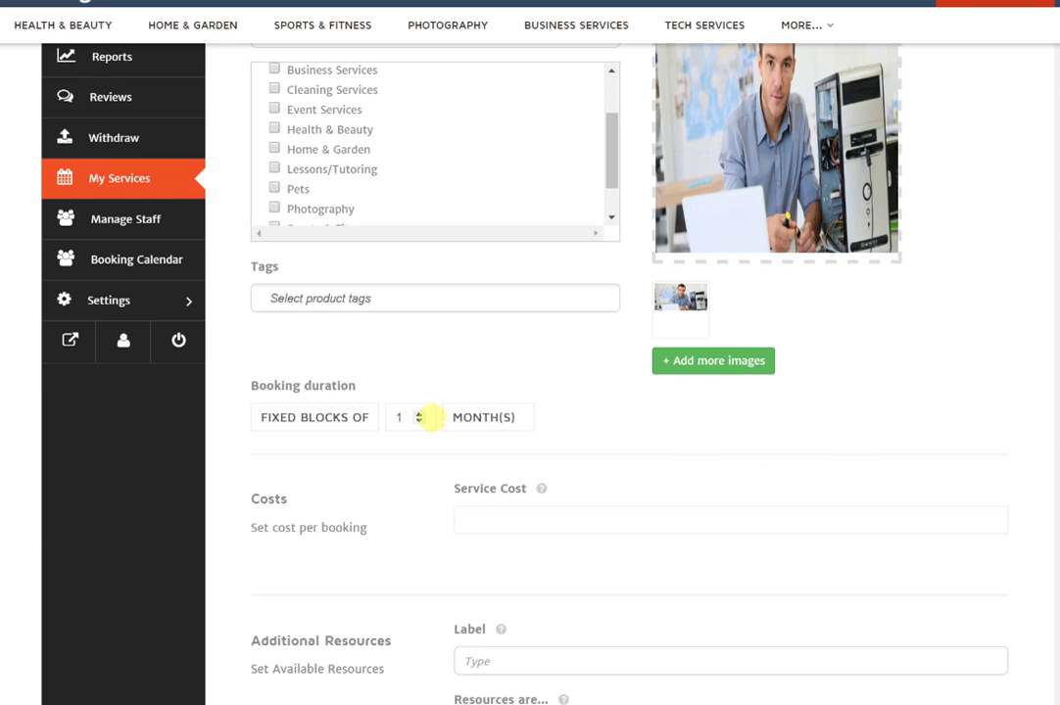
left_click(436, 420)
left_click(492, 428)
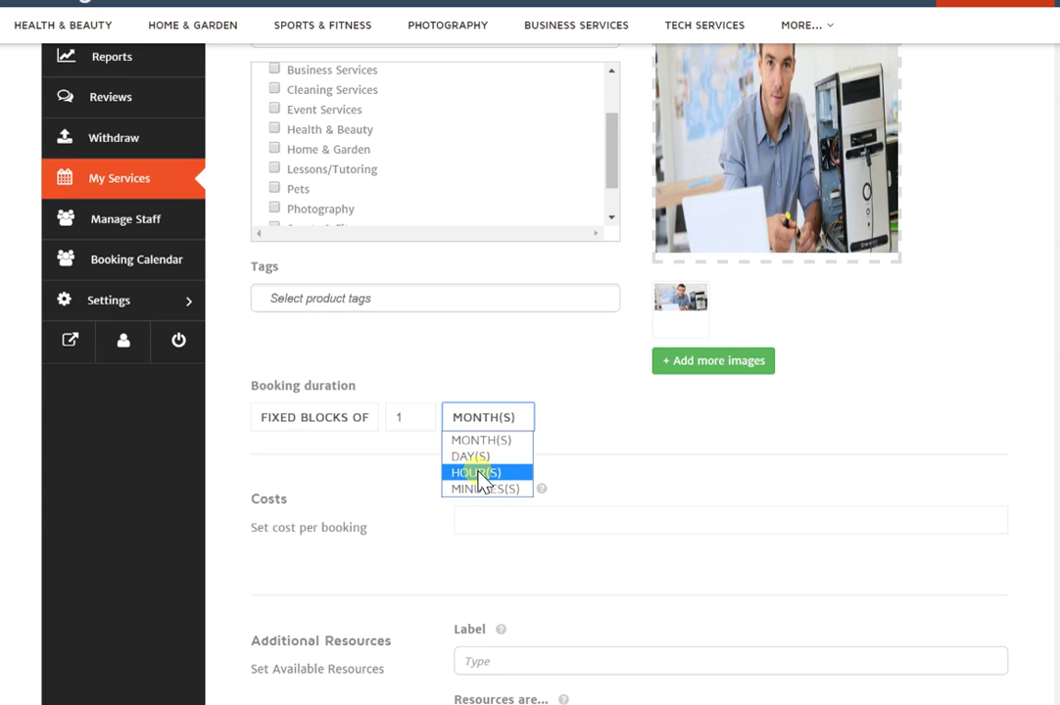
left_click(479, 471)
double_click(397, 417)
type("2")
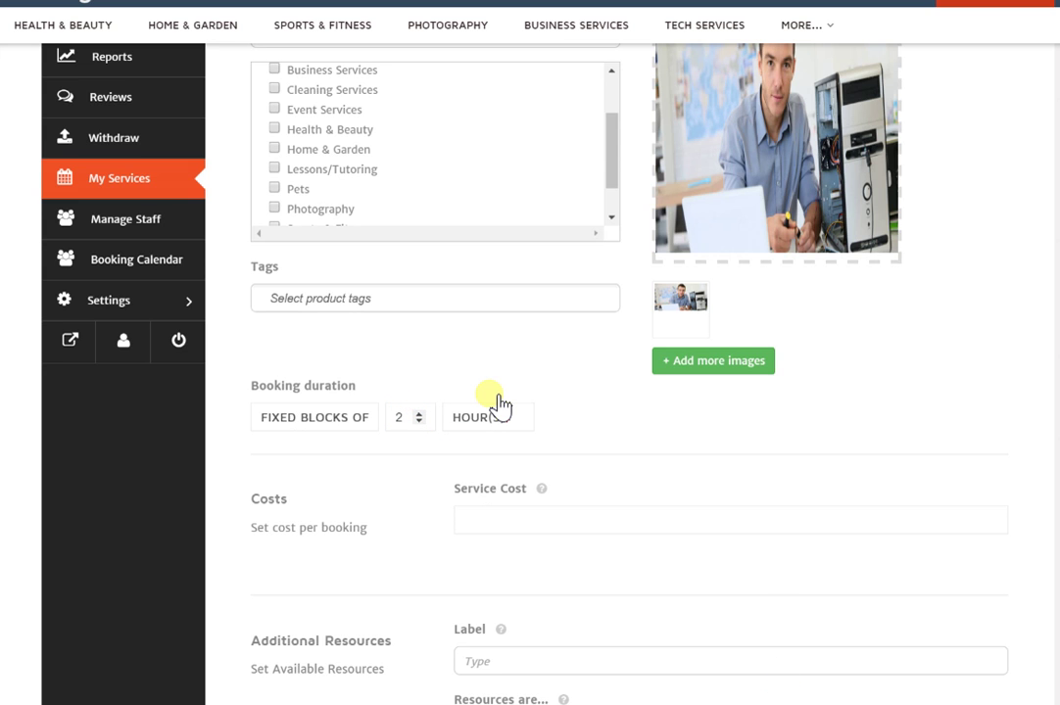
- Set the service cost per booking to 50.00
scroll(584, 434, "down", 1)
left_click(538, 423)
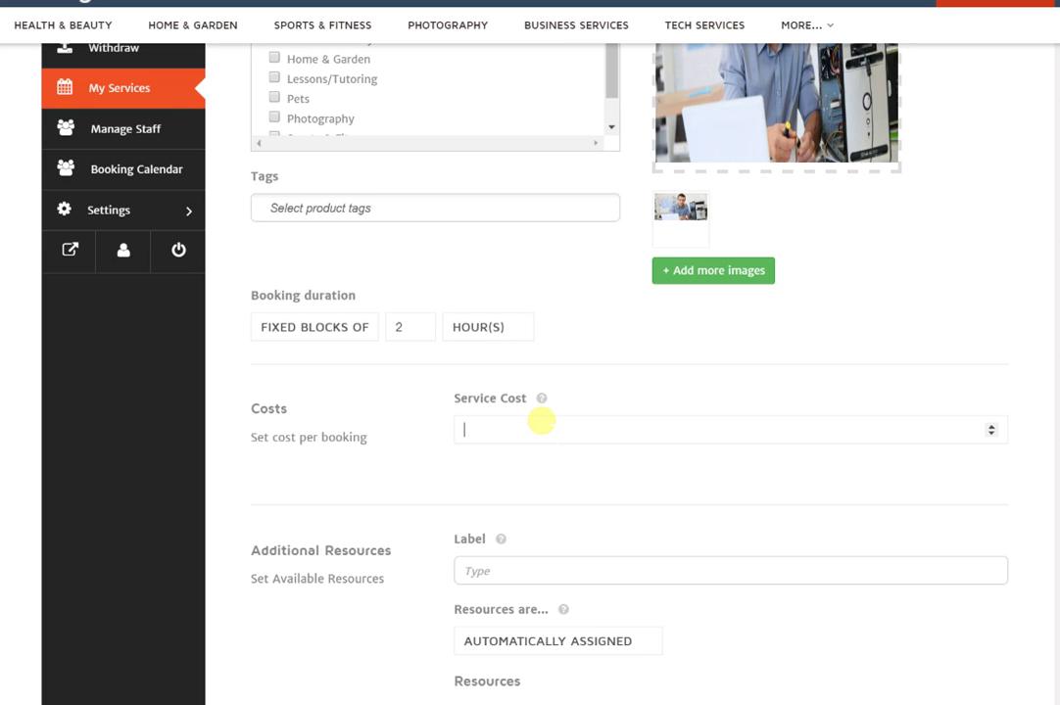
type("50.00")
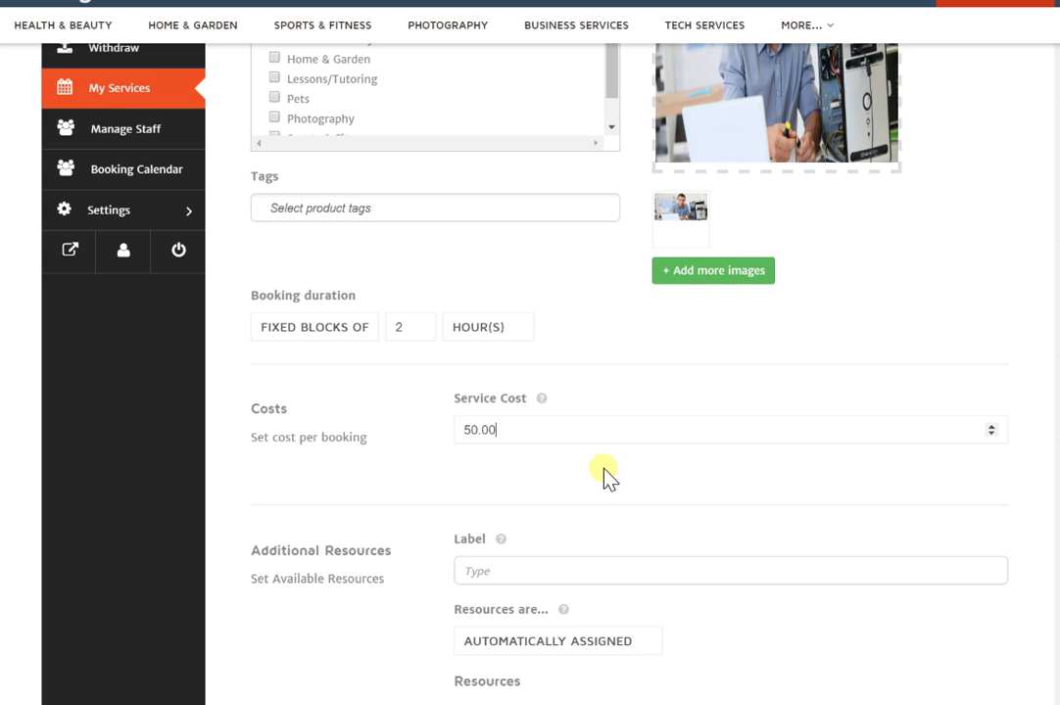
- Link the last staff member in the available resources list to the service
scroll(603, 472, "down", 1)
scroll(604, 470, "down", 1)
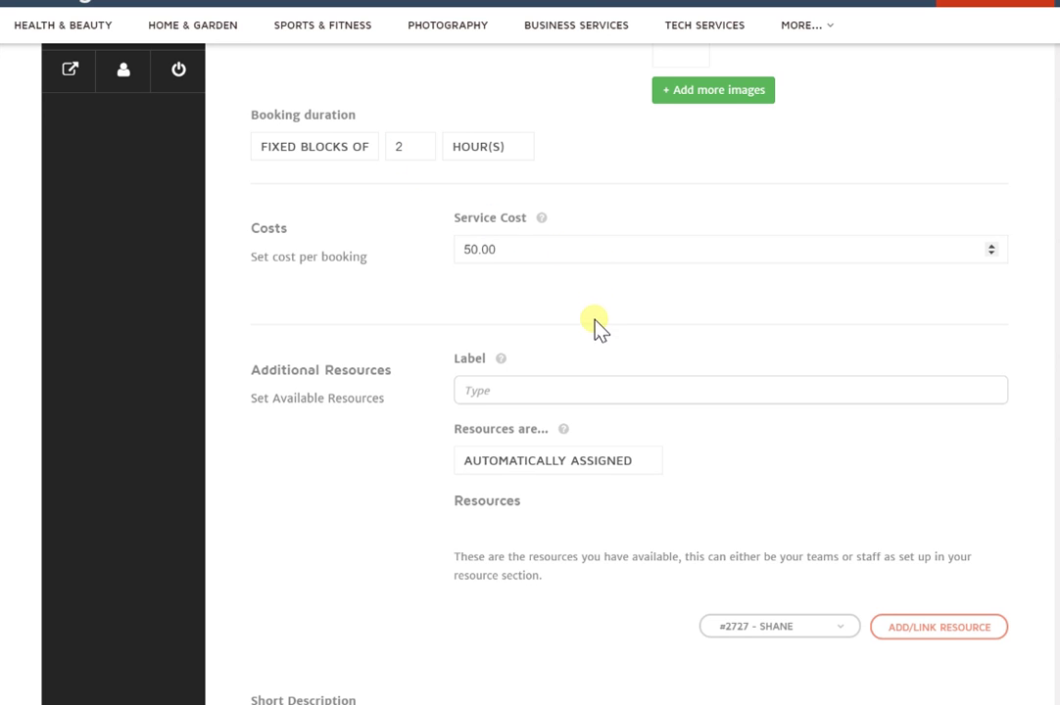
scroll(598, 336, "down", 1)
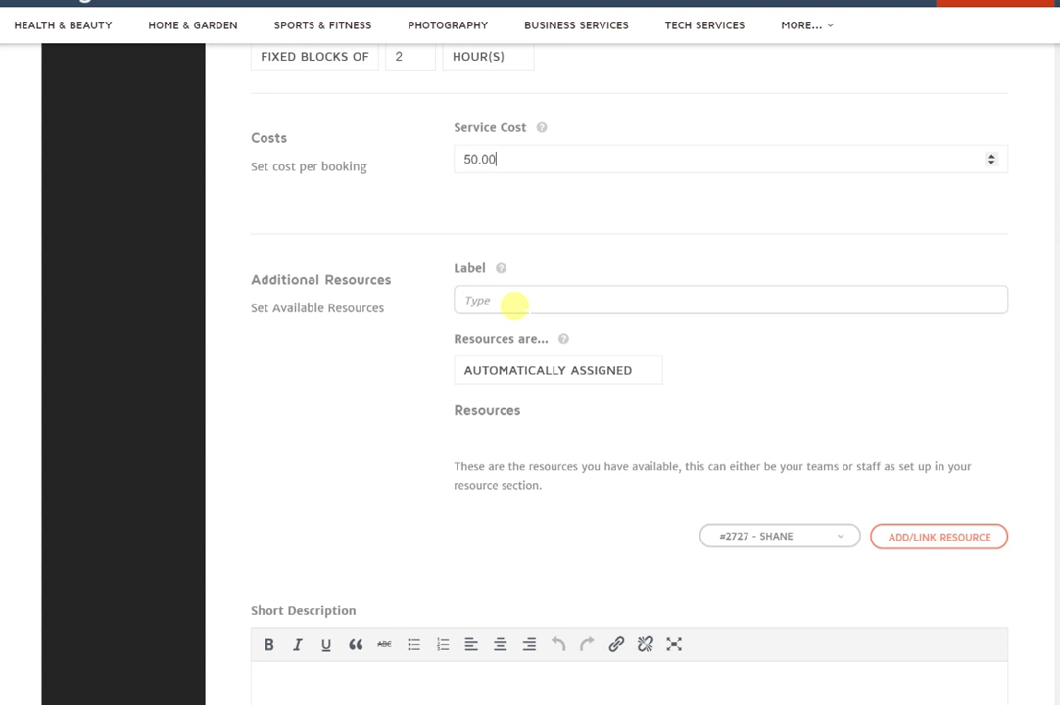
scroll(548, 306, "down", 1)
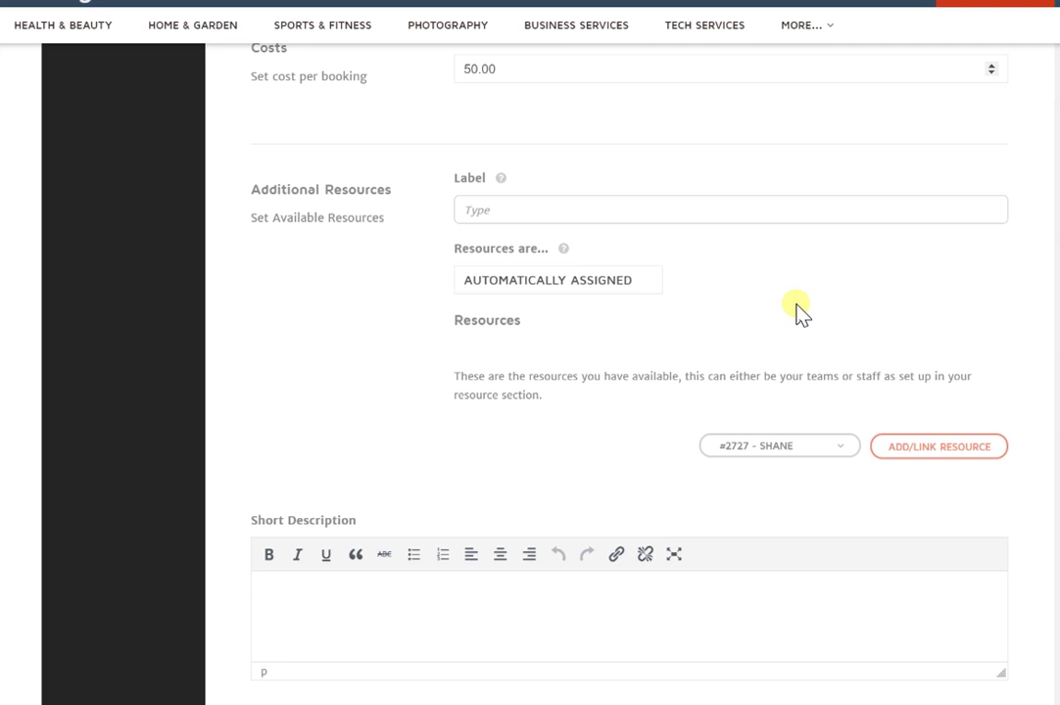
left_click(844, 446)
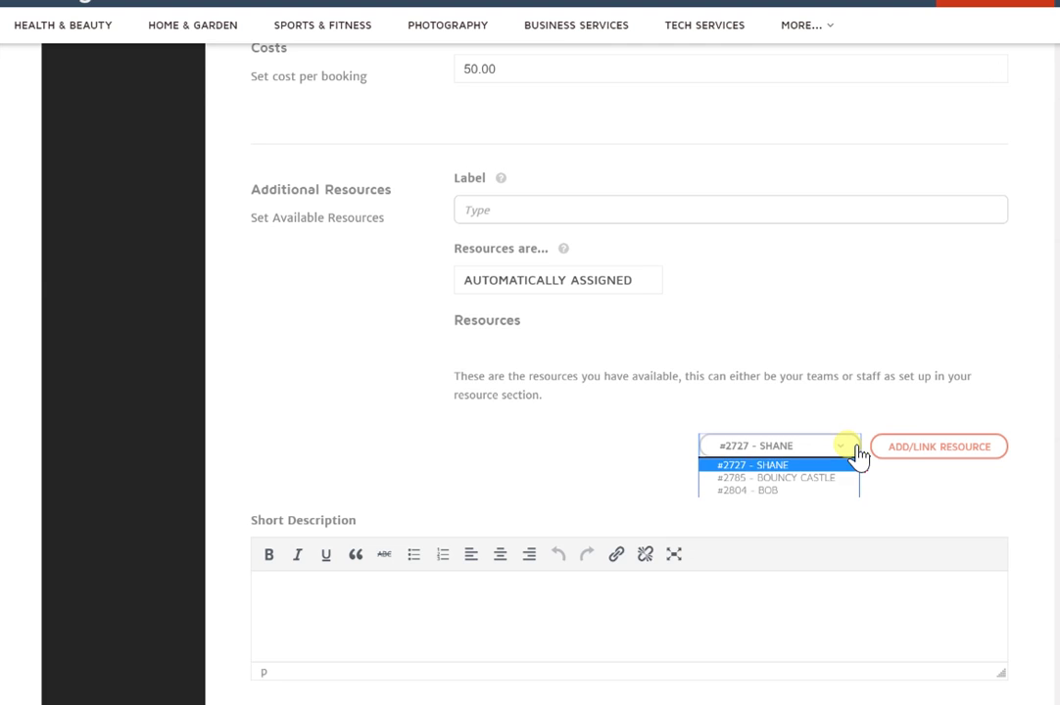
left_click(807, 491)
left_click(958, 468)
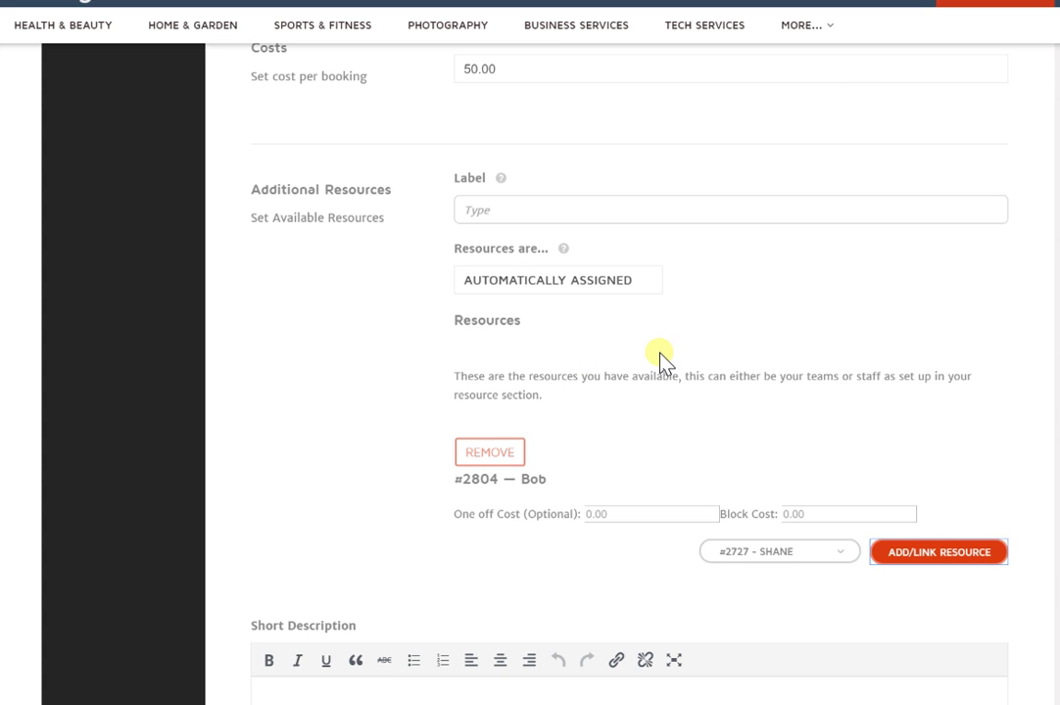
- Enter the short description "Will repair Computer, this is a 2 hour session"
scroll(668, 367, "down", 2)
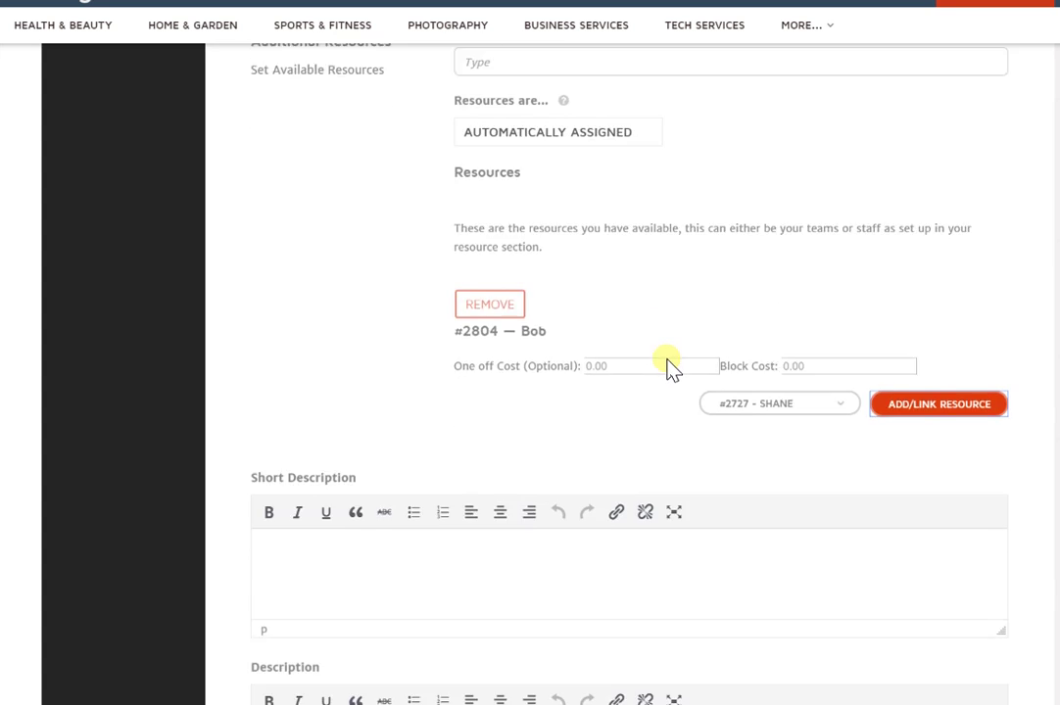
left_click(399, 529)
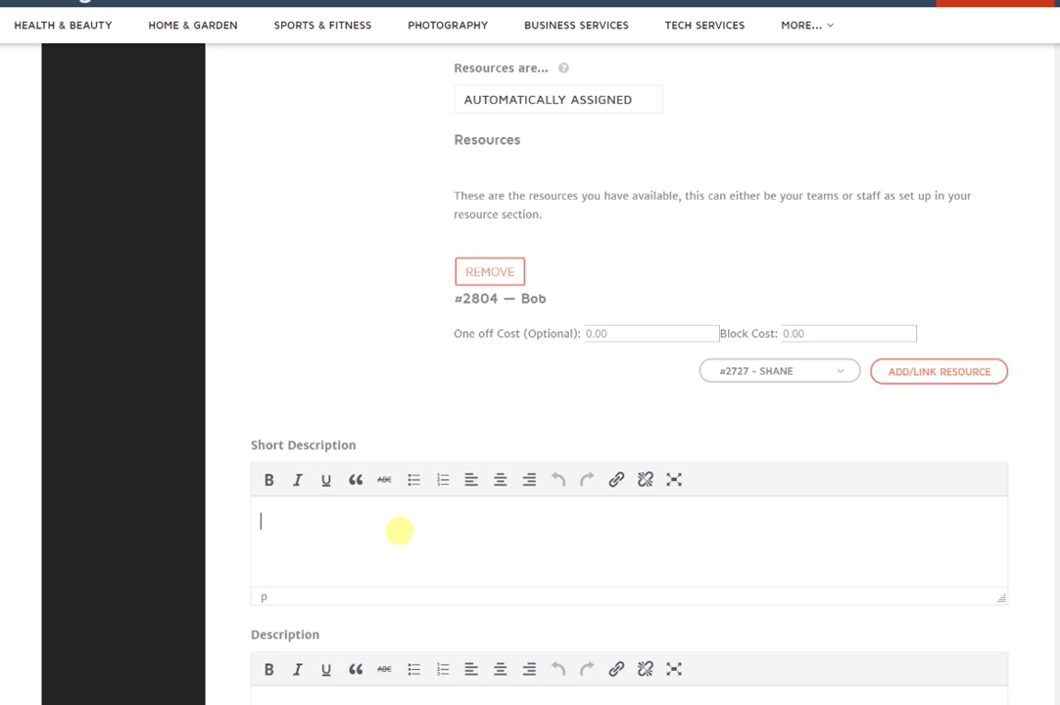
type("Will repair C")
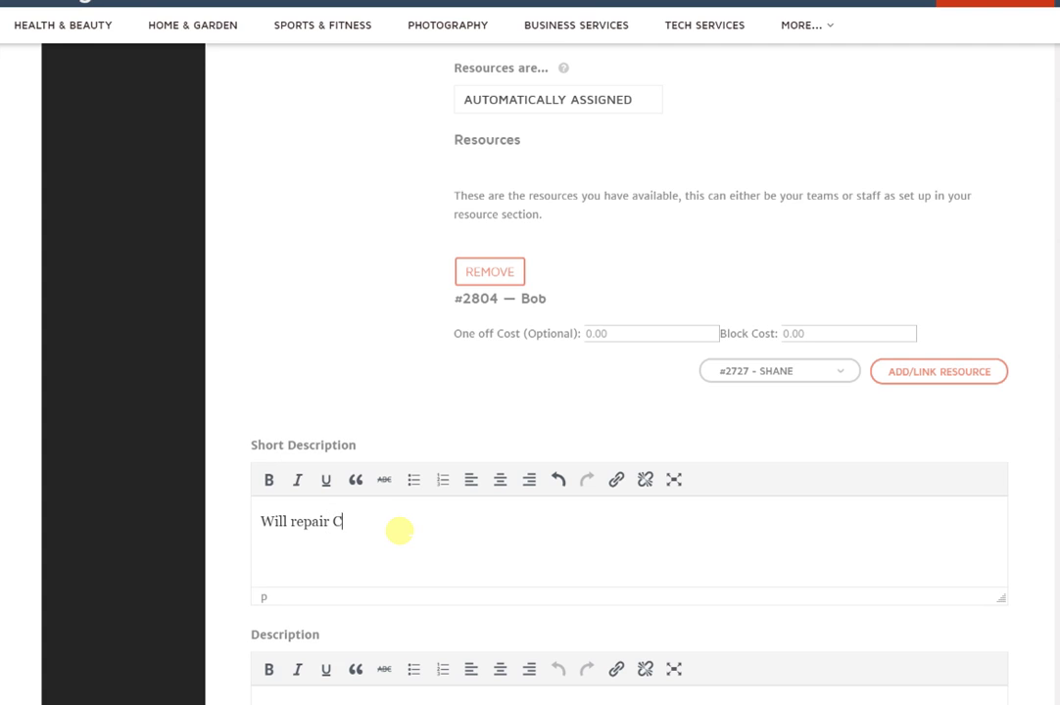
type("omputer, this is a 2 hour session")
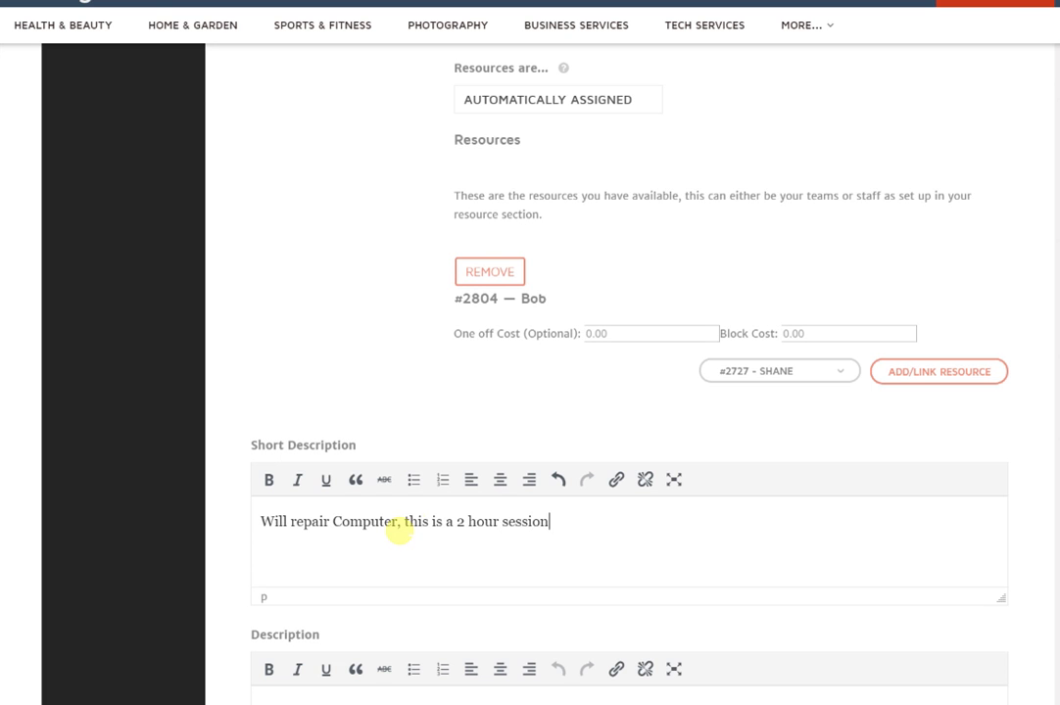
- Keep the service's visibility at Catalog or Search and enable service reviews
scroll(584, 505, "down", 3)
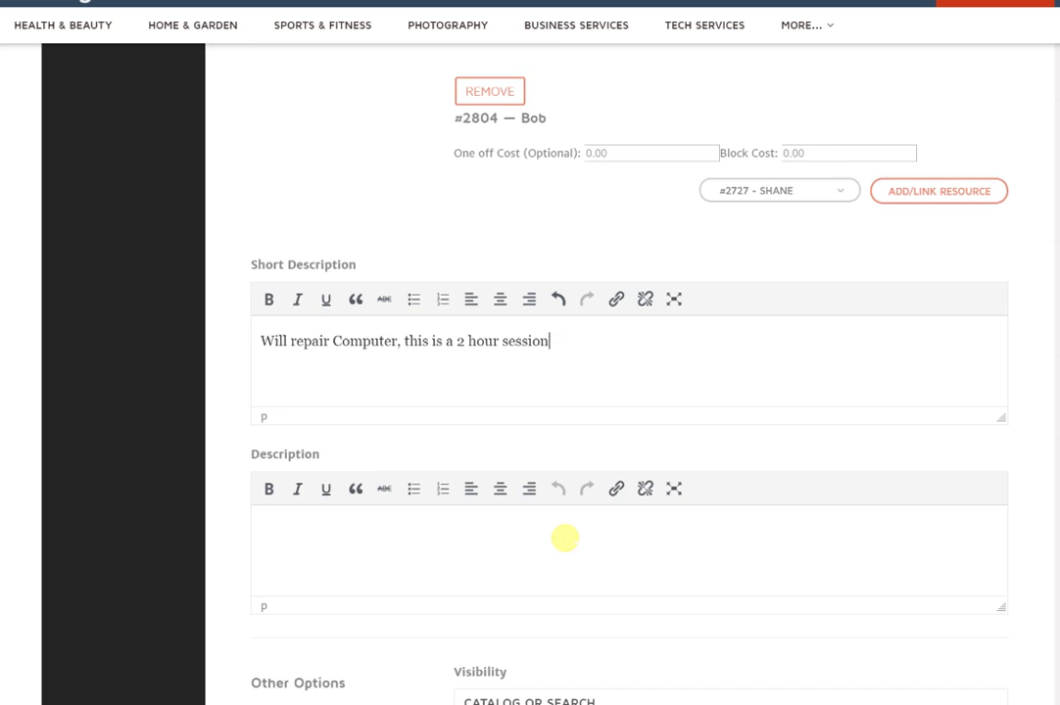
scroll(568, 543, "down", 5)
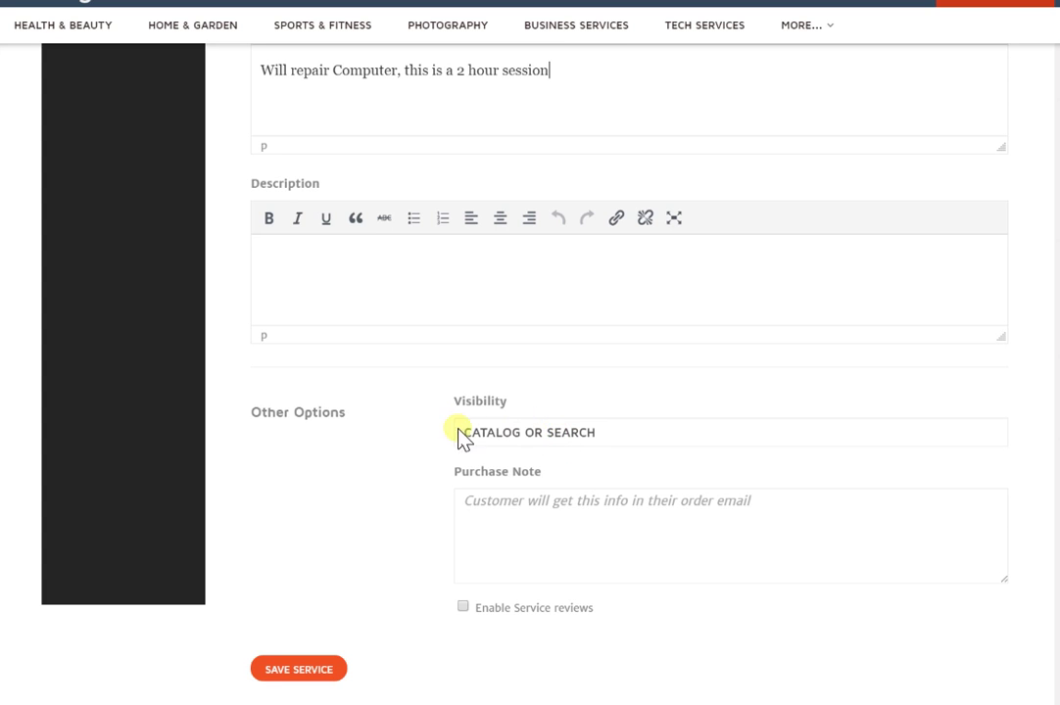
left_click(613, 440)
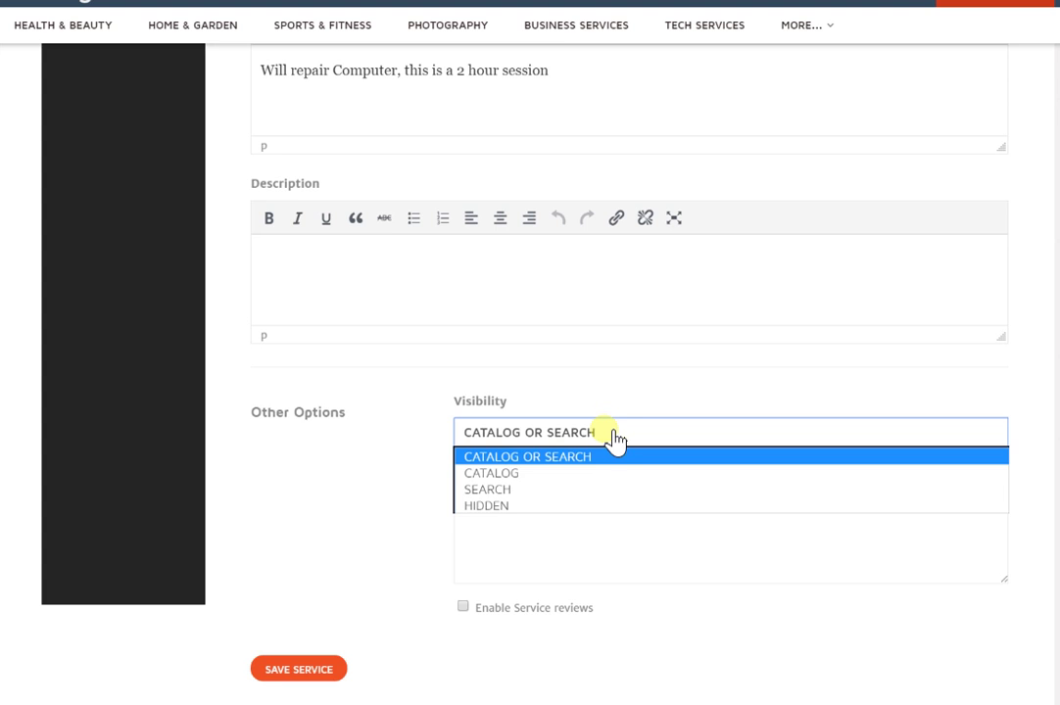
left_click(613, 436)
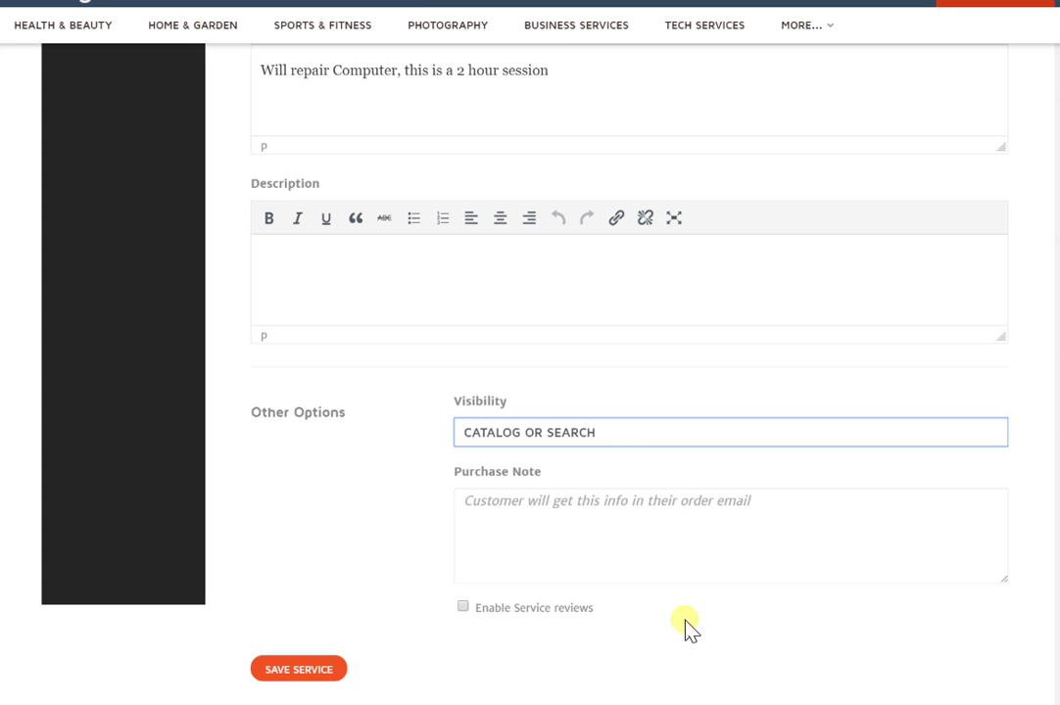
left_click(464, 609)
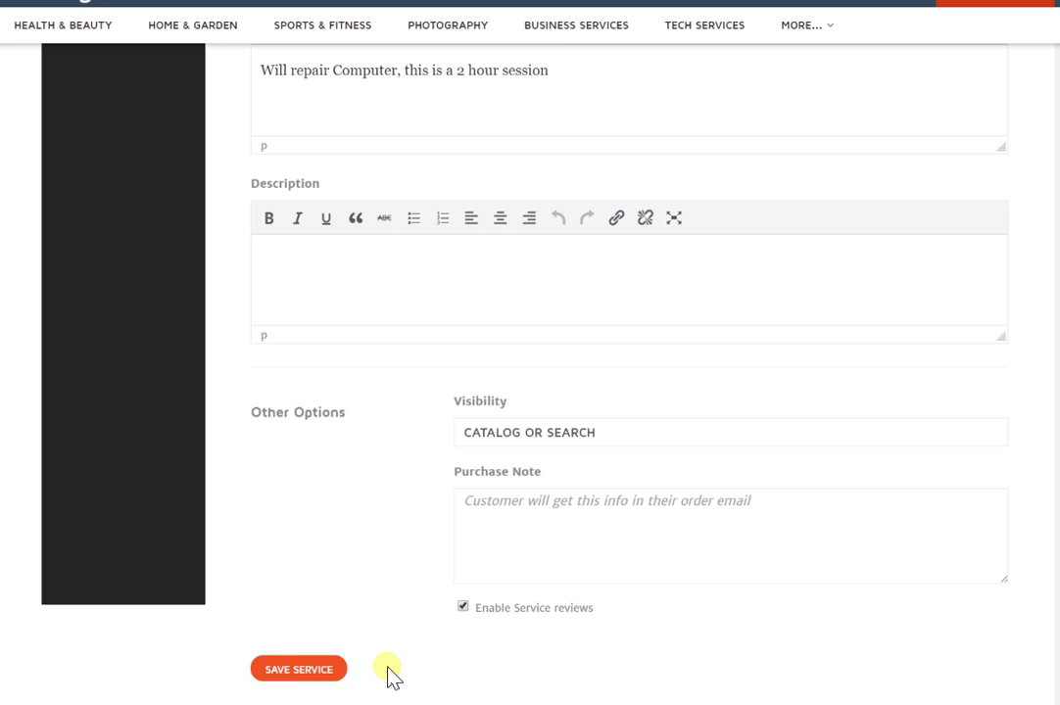
- Save the Computer Repairs service and look over the saved product page
left_click(321, 669)
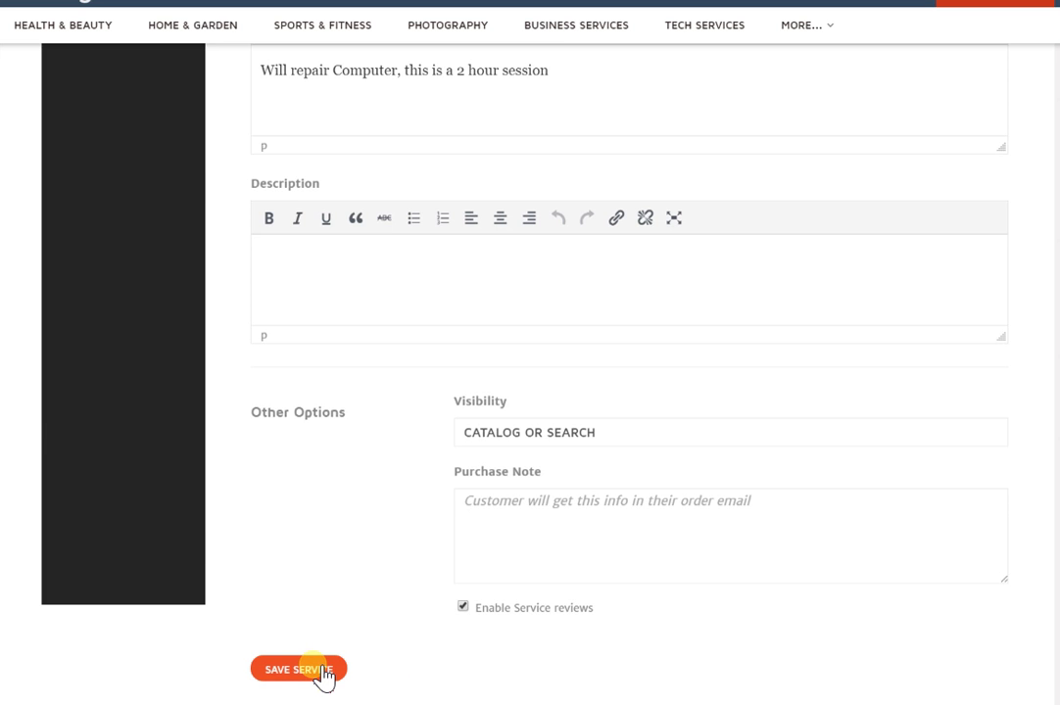
scroll(588, 548, "down", 1)
scroll(610, 538, "down", 3)
scroll(693, 534, "down", 3)
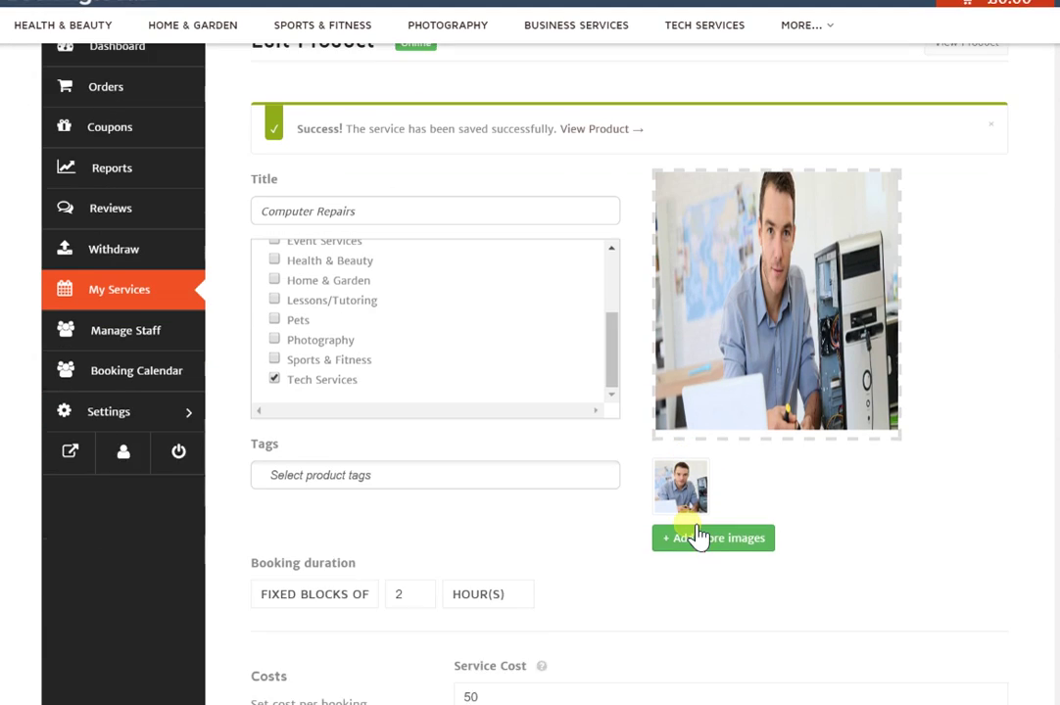
- Open the booking page of the £50.00 Computer Repairs service from the Tech Services category
scroll(735, 551, "down", 3)
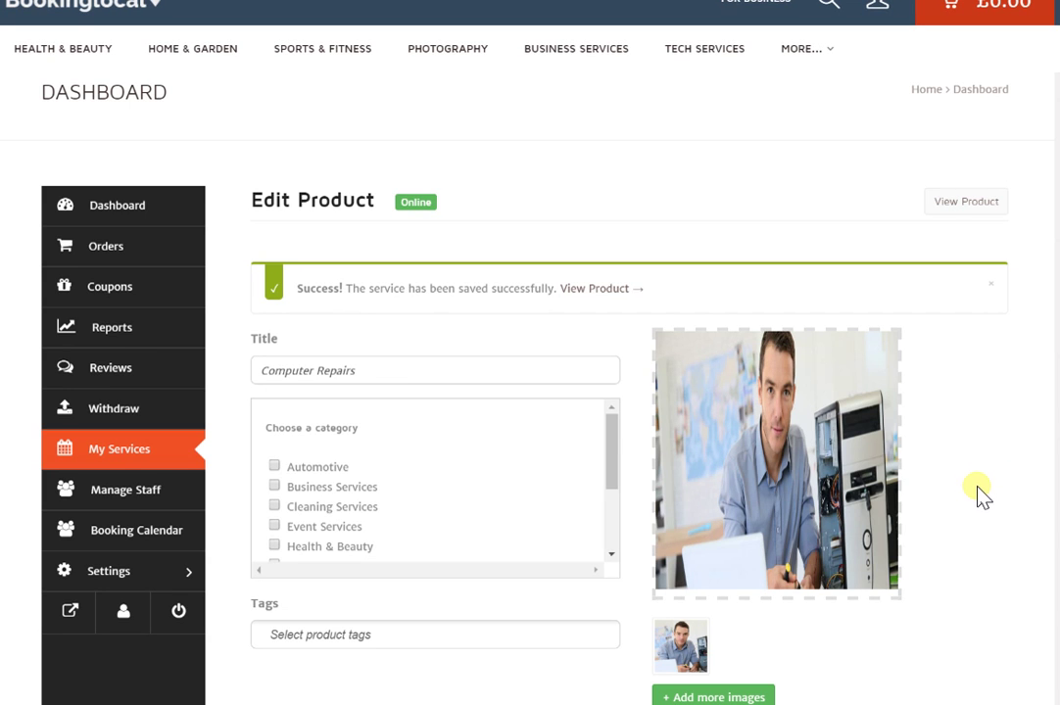
left_click(709, 49)
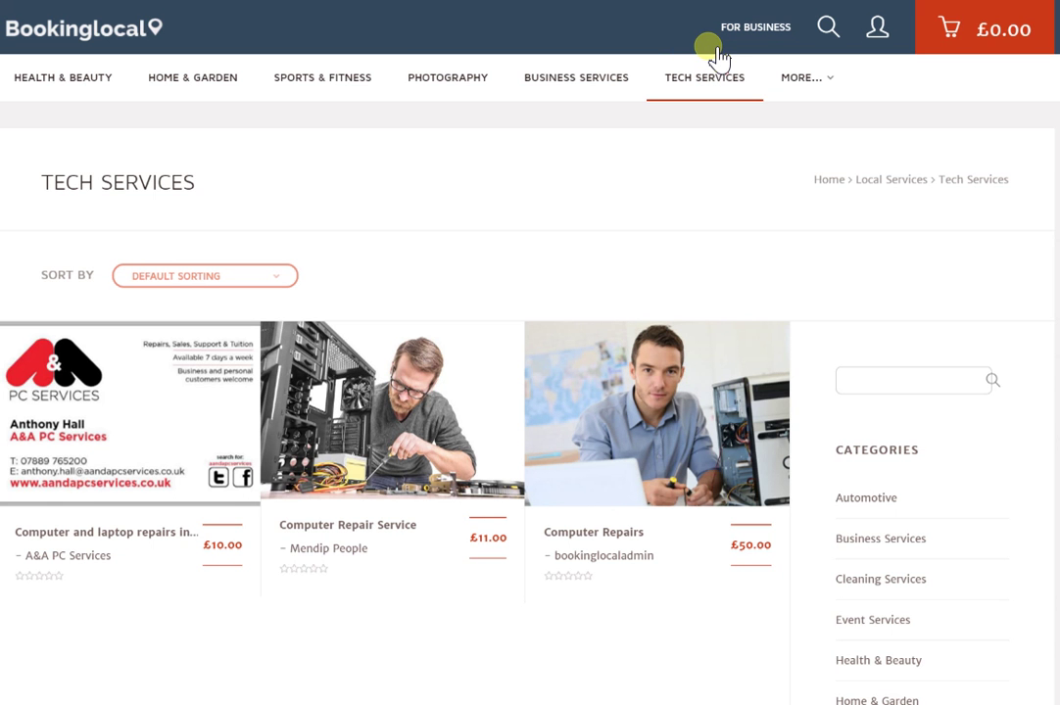
mouse_move(730, 421)
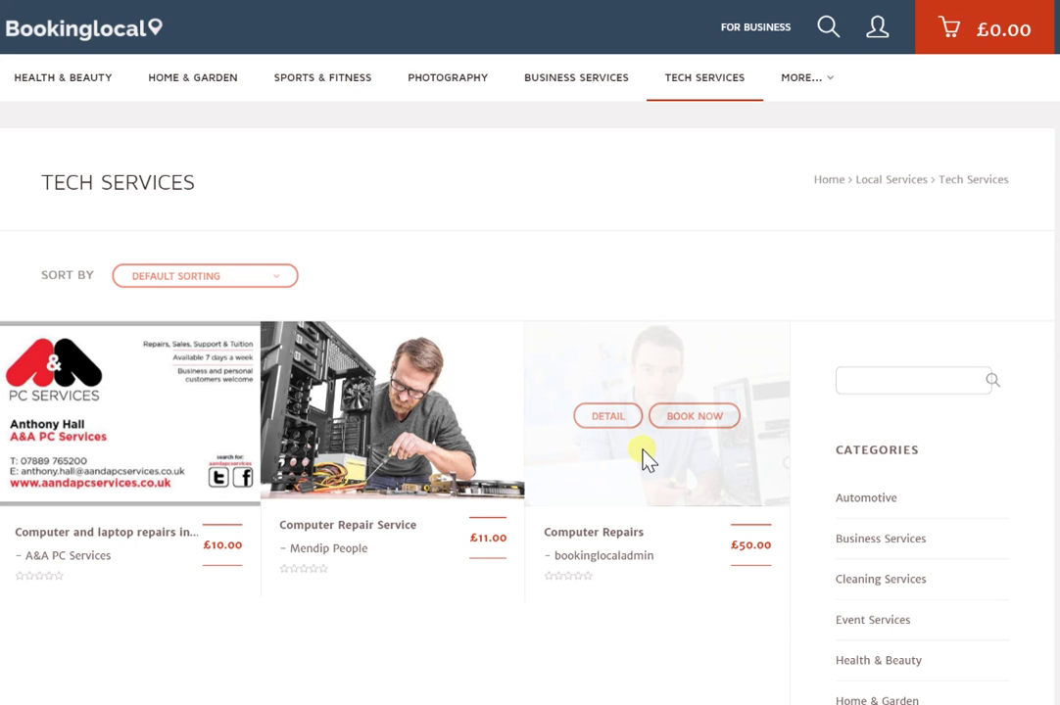
left_click(691, 429)
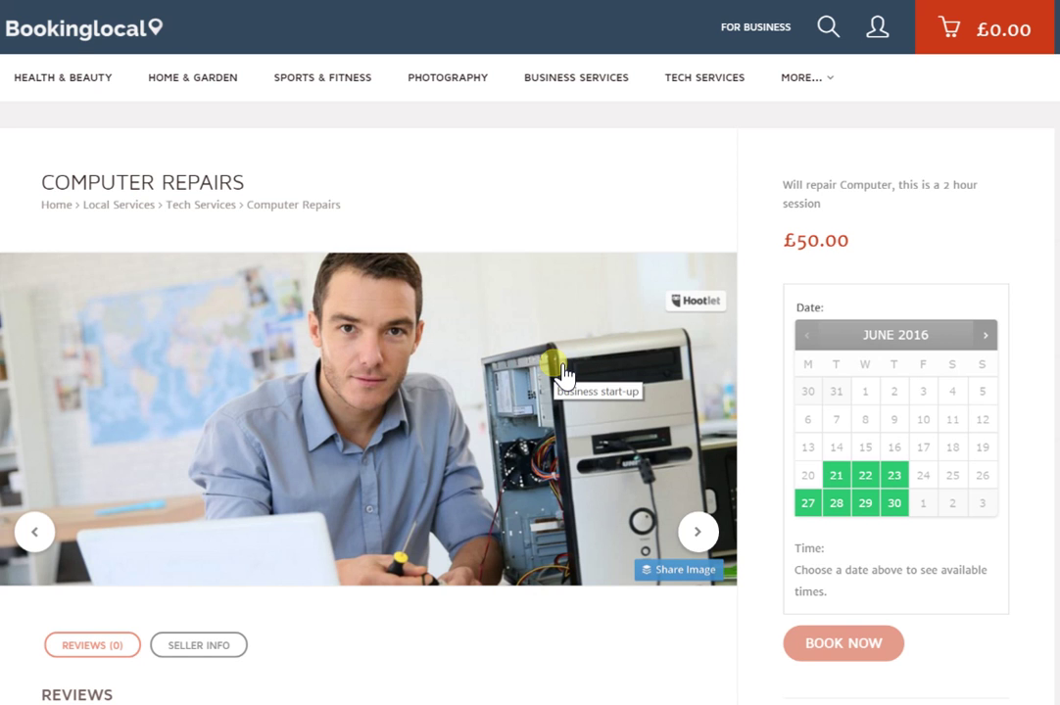
- Review the Computer Repairs page and check the booking calendar's availability for July 2016, returning to June 2016
scroll(563, 375, "down", 4)
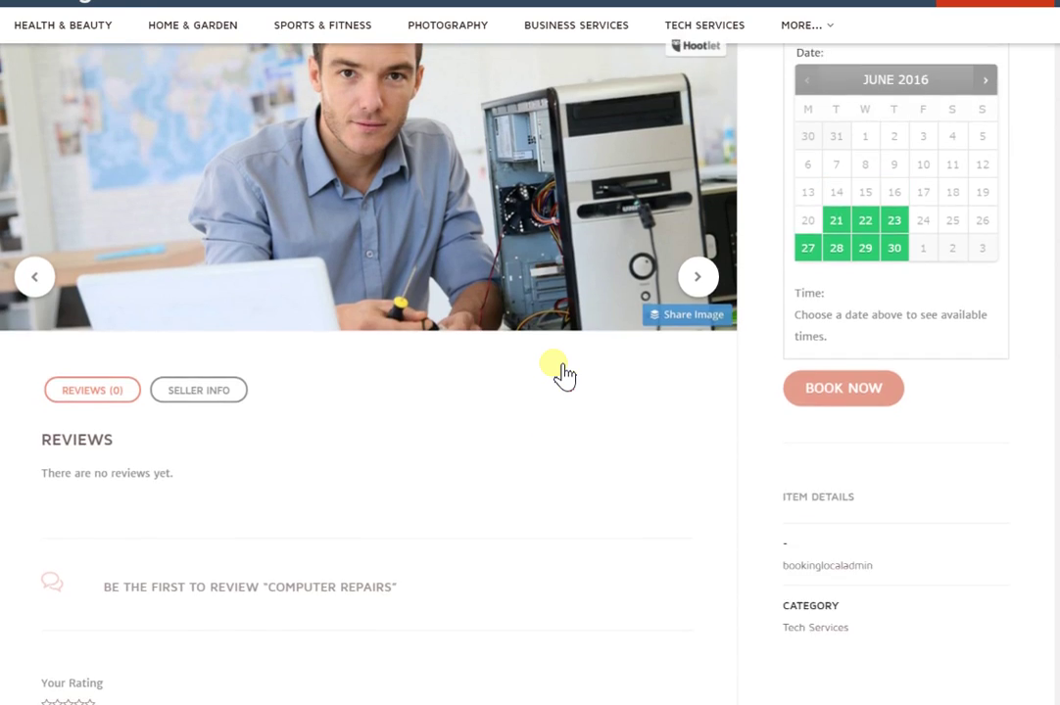
scroll(563, 375, "up", 4)
scroll(435, 460, "down", 2)
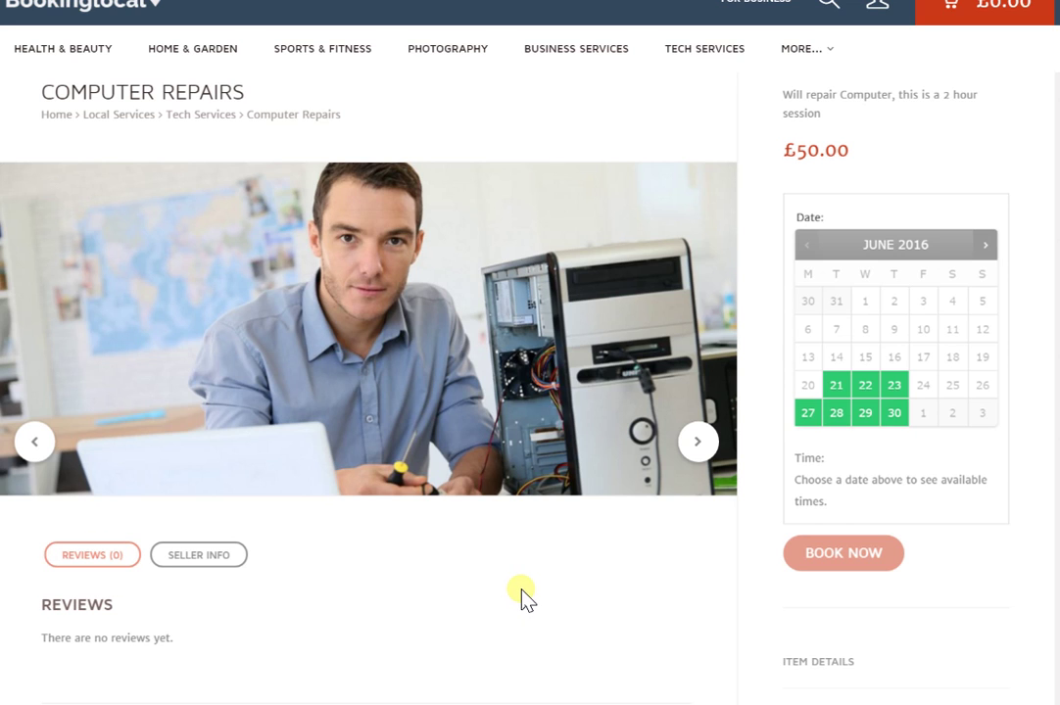
left_click(987, 247)
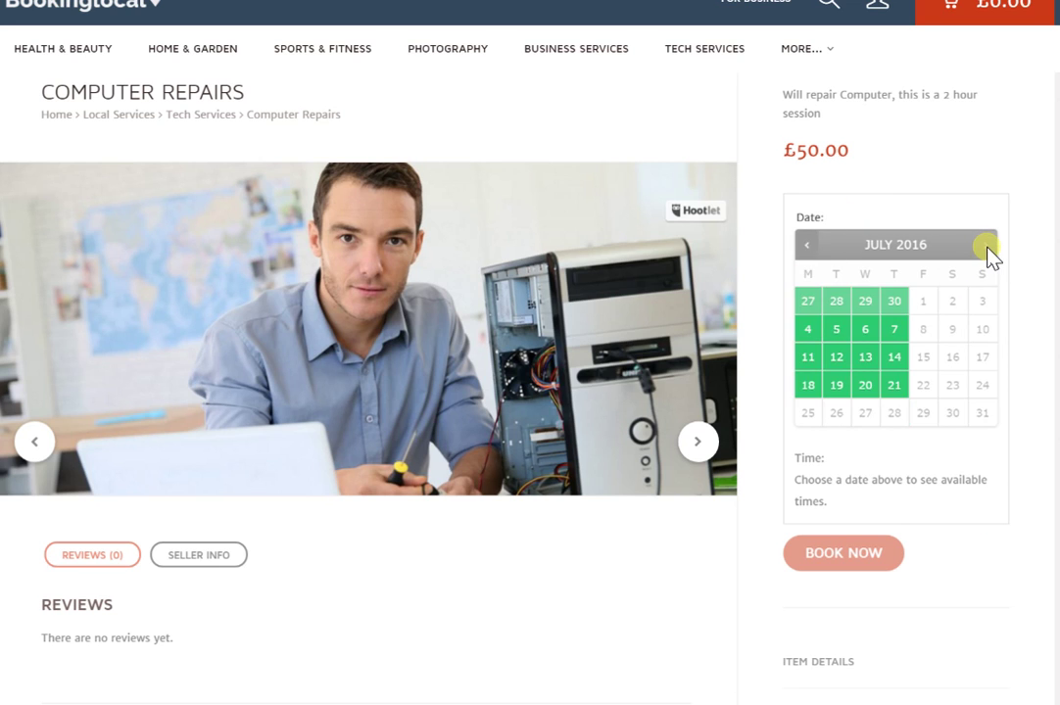
left_click(808, 246)
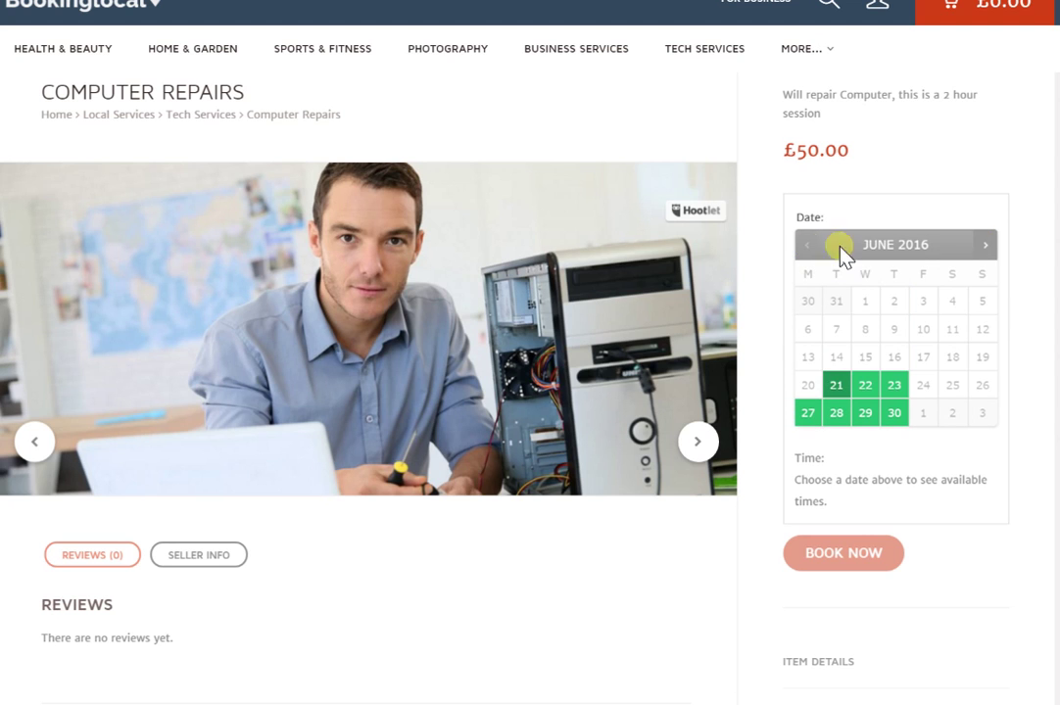
- Choose 22 June 2016 at 11:00 am for the Computer Repairs service and submit the booking
left_click(878, 394)
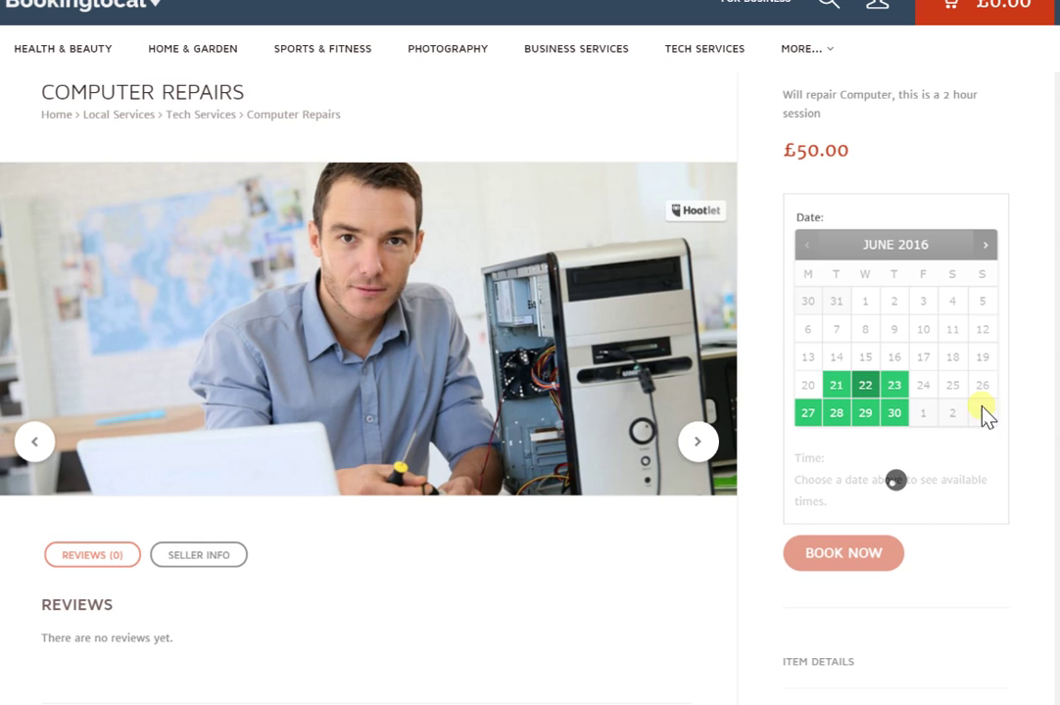
left_click(911, 491)
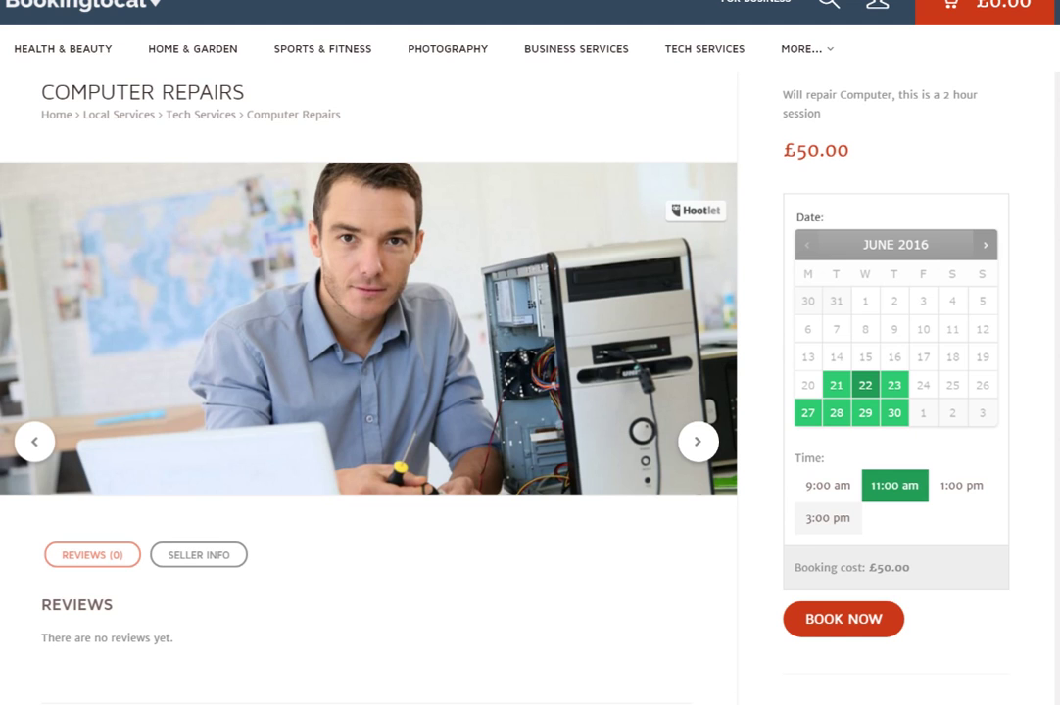
left_click(821, 518)
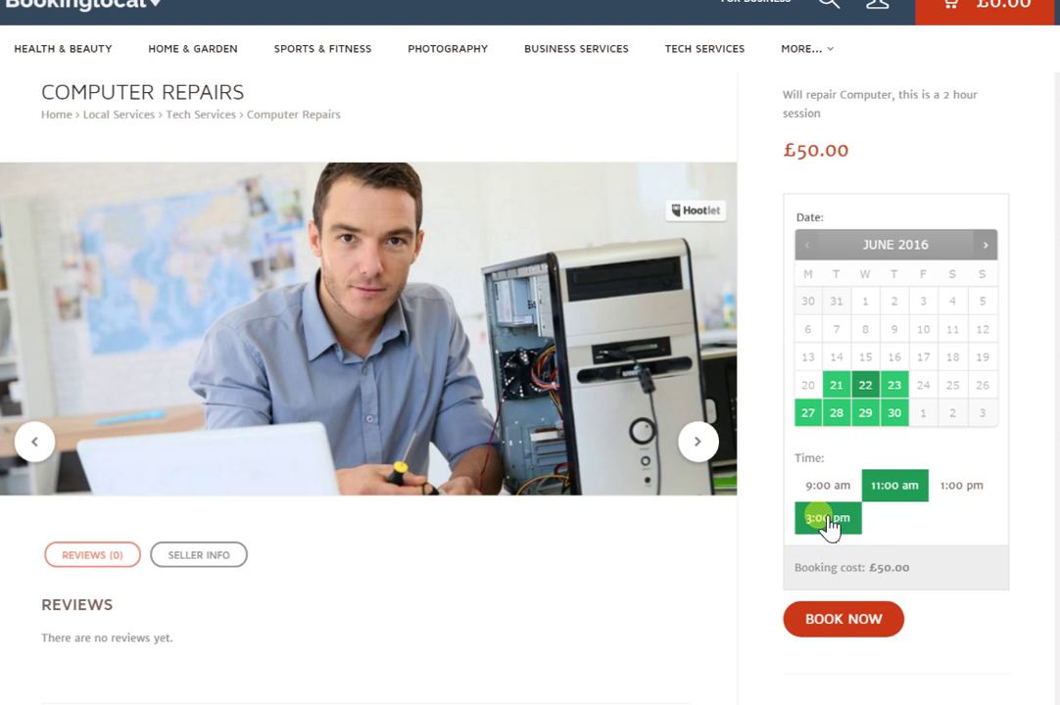
left_click(850, 627)
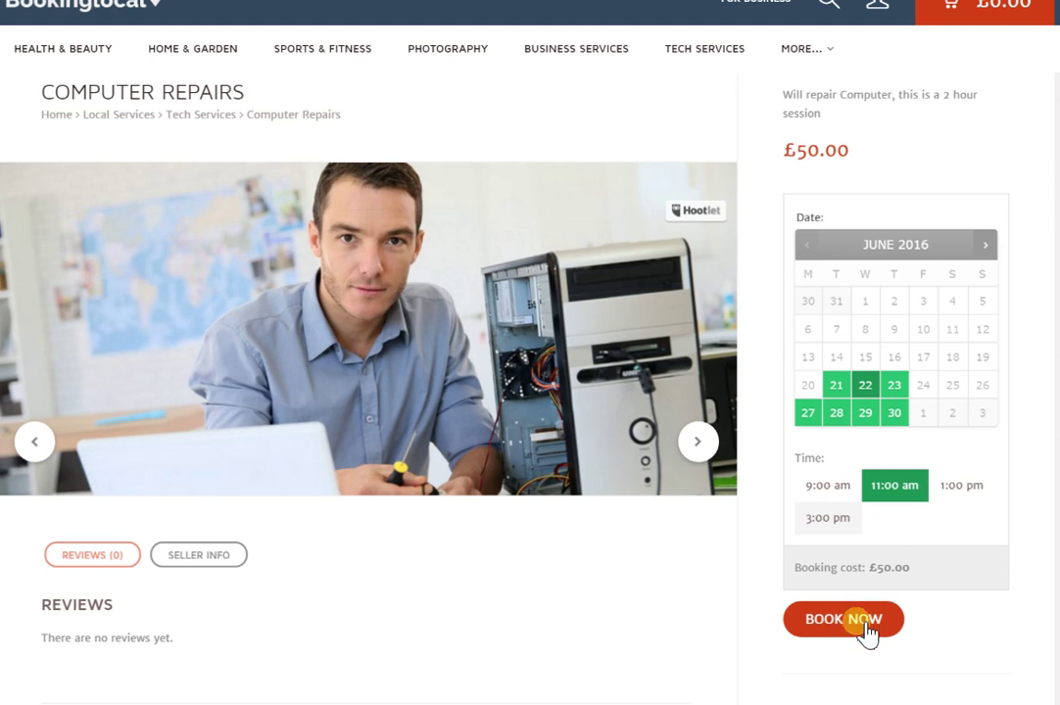